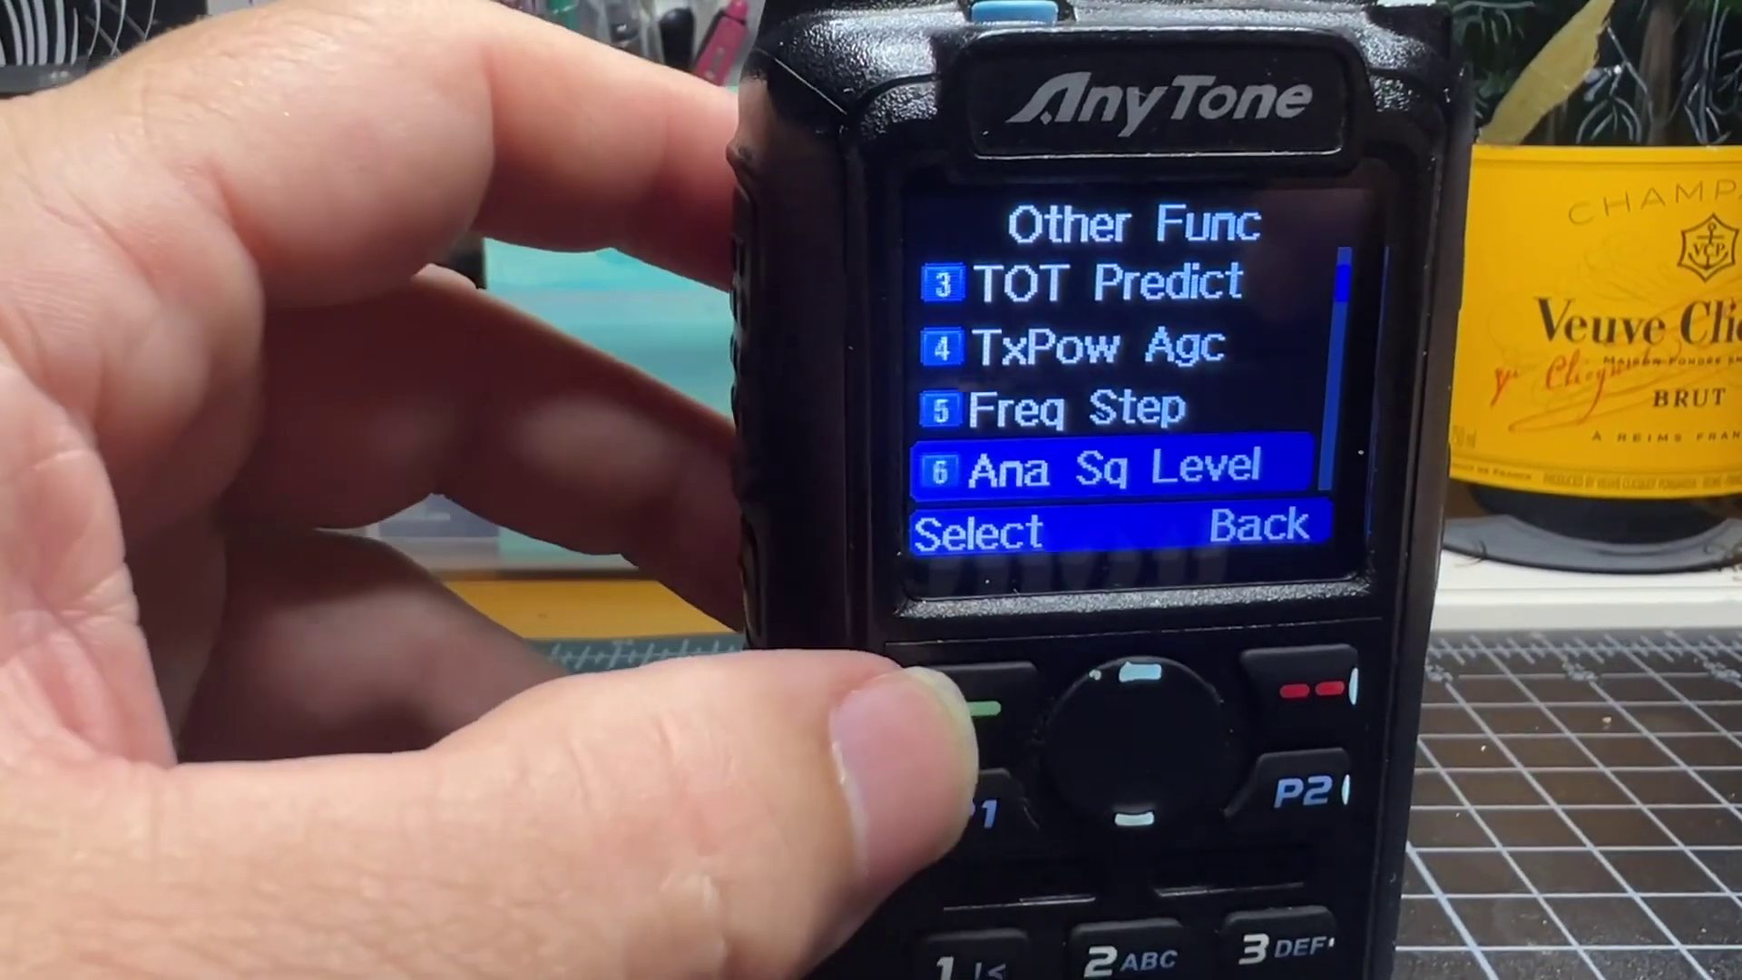
Set the AnyTone analog squelch level to Ana SQ Off and back out of the menus
key("Return")
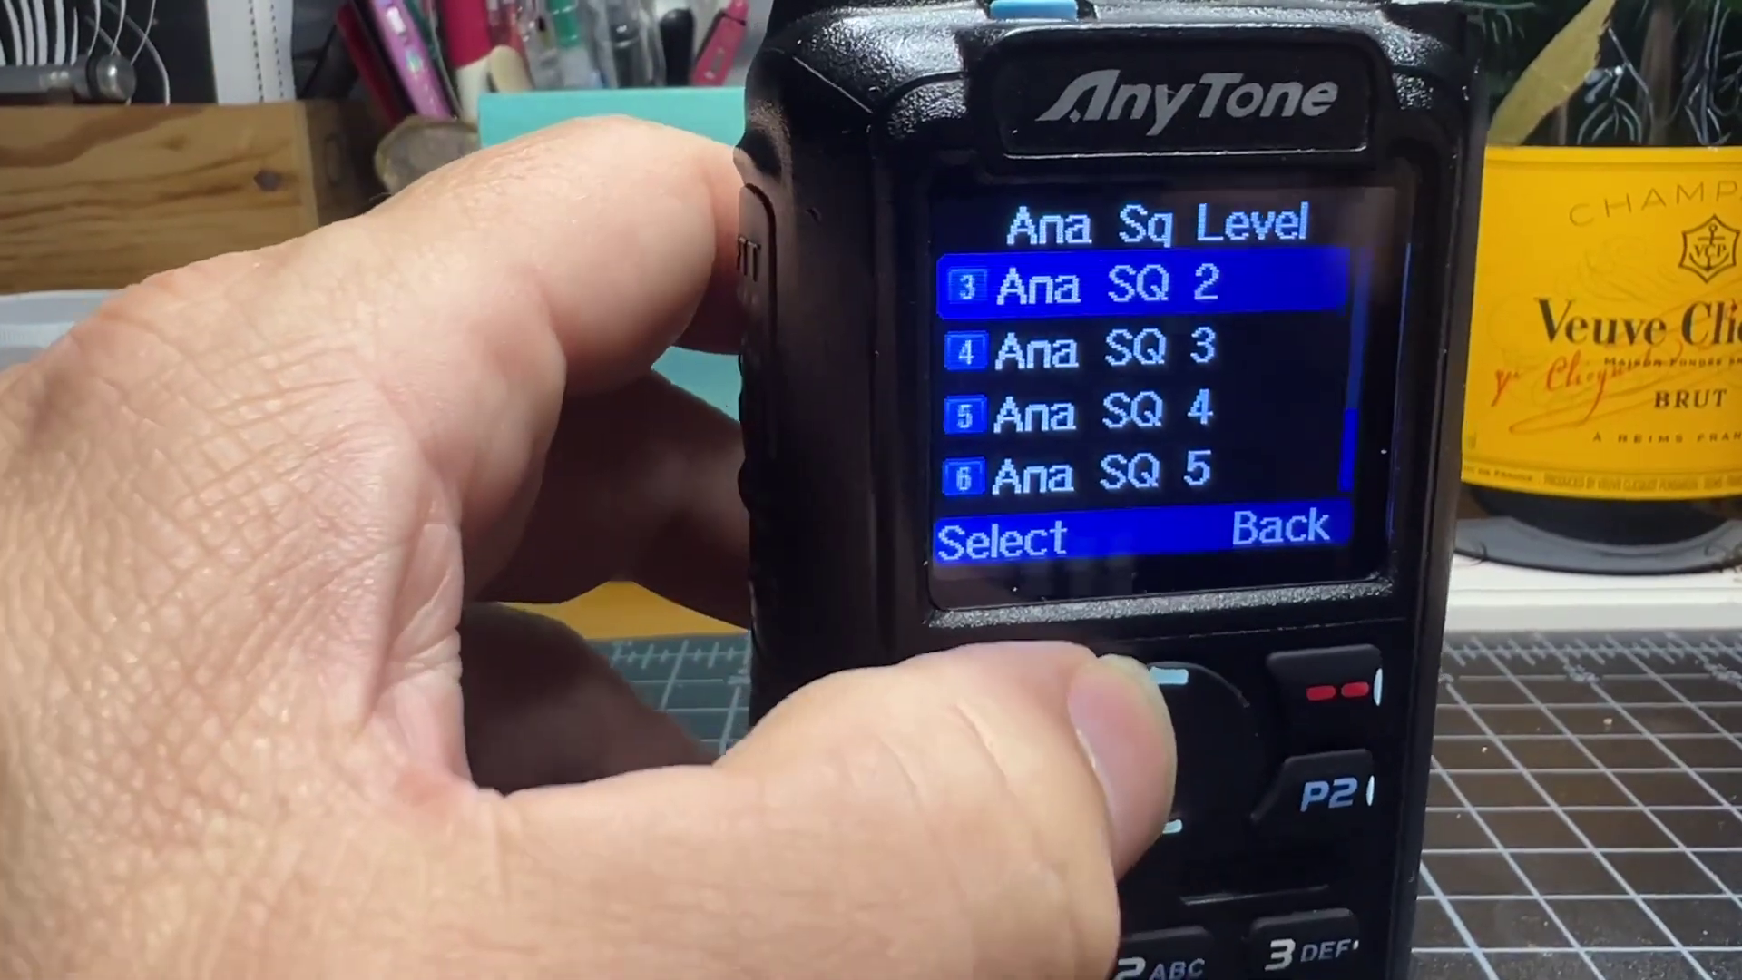
key("Up")
key("Up")
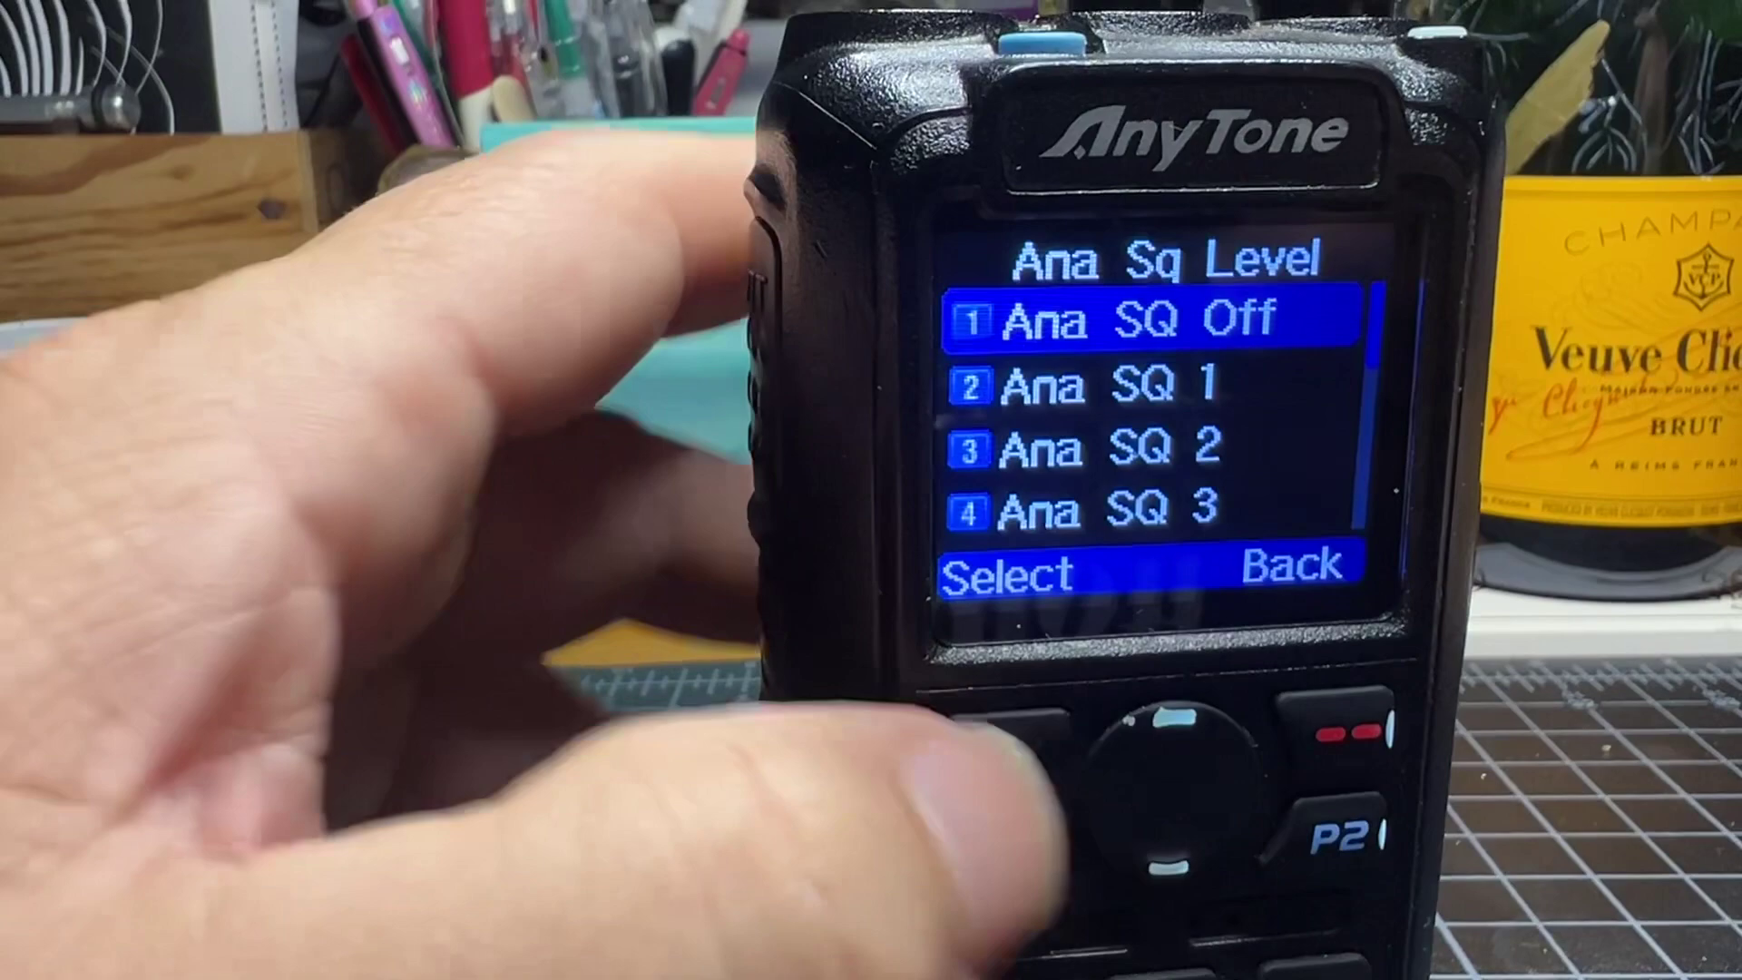
key("Return")
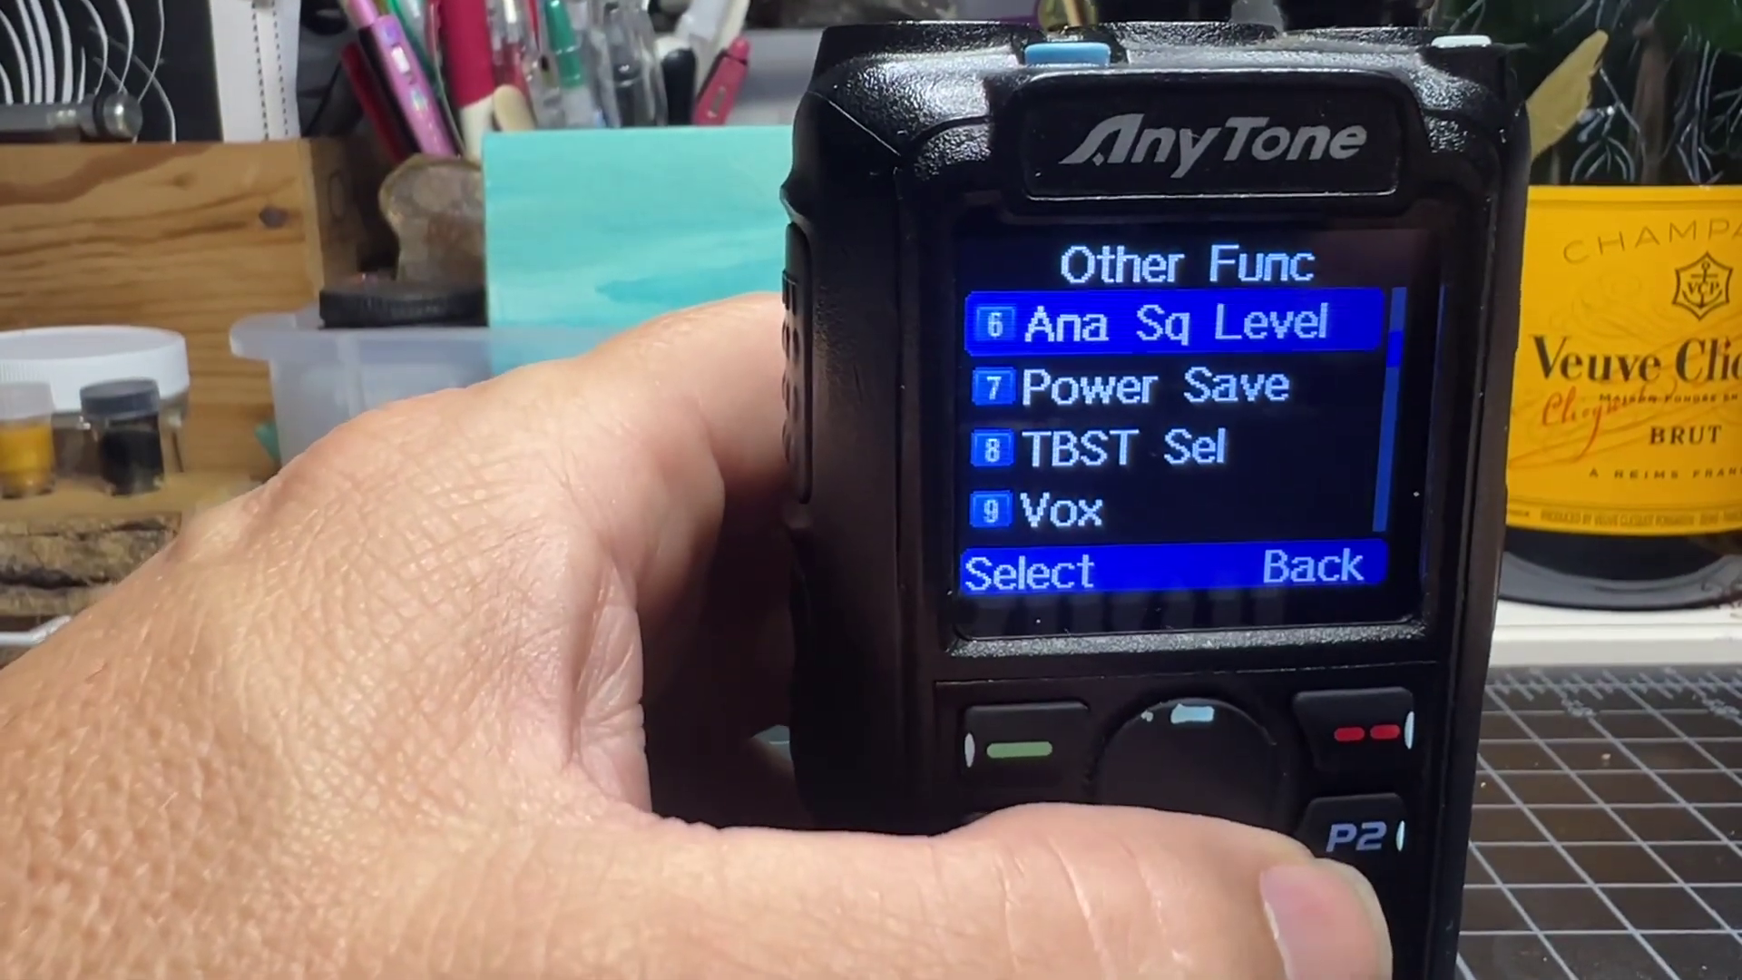
key("Escape")
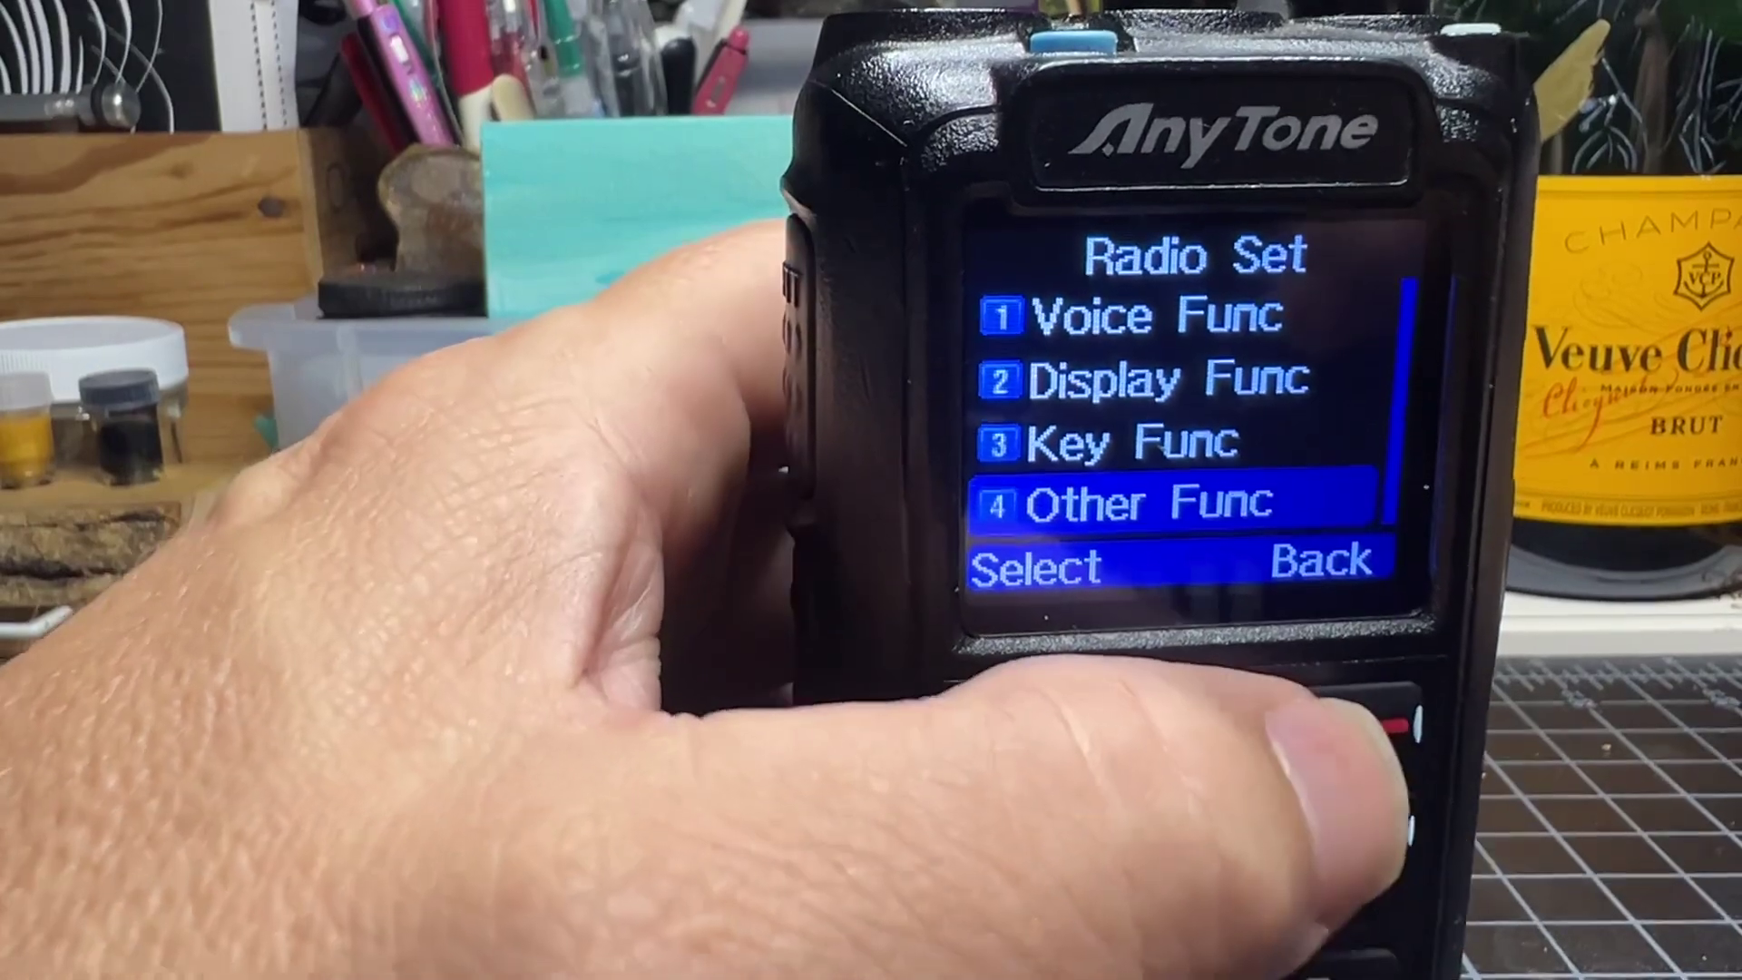
key("Escape")
key("Escape")
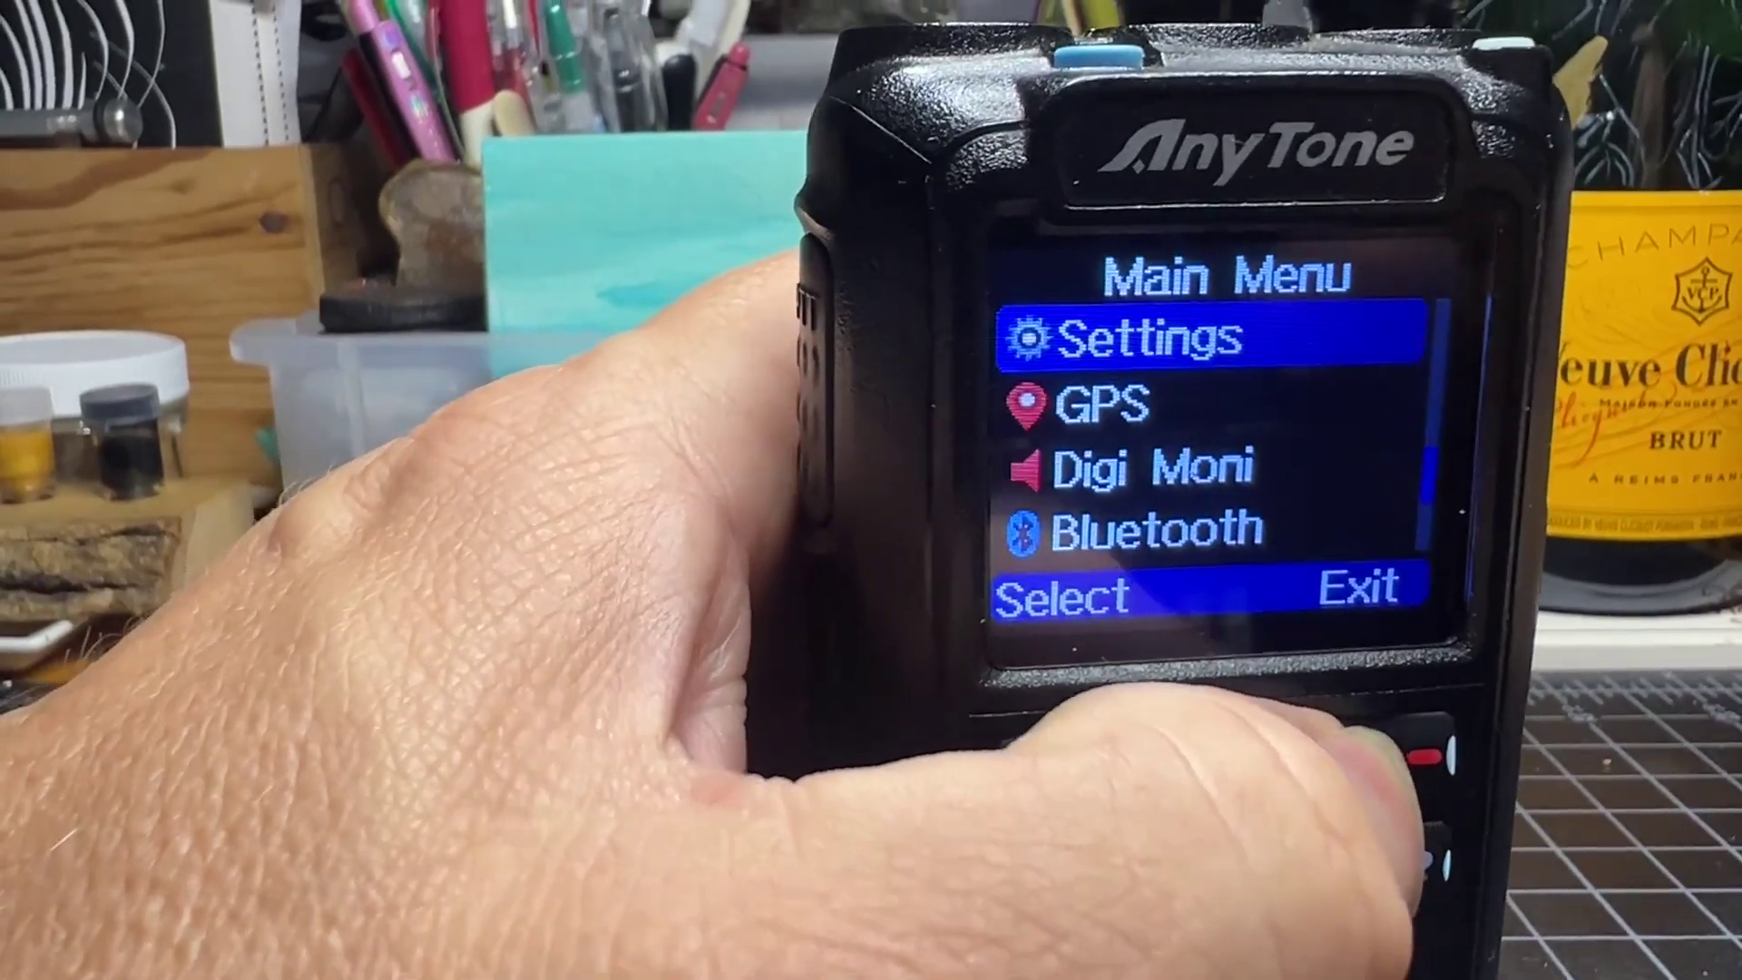
key("Escape")
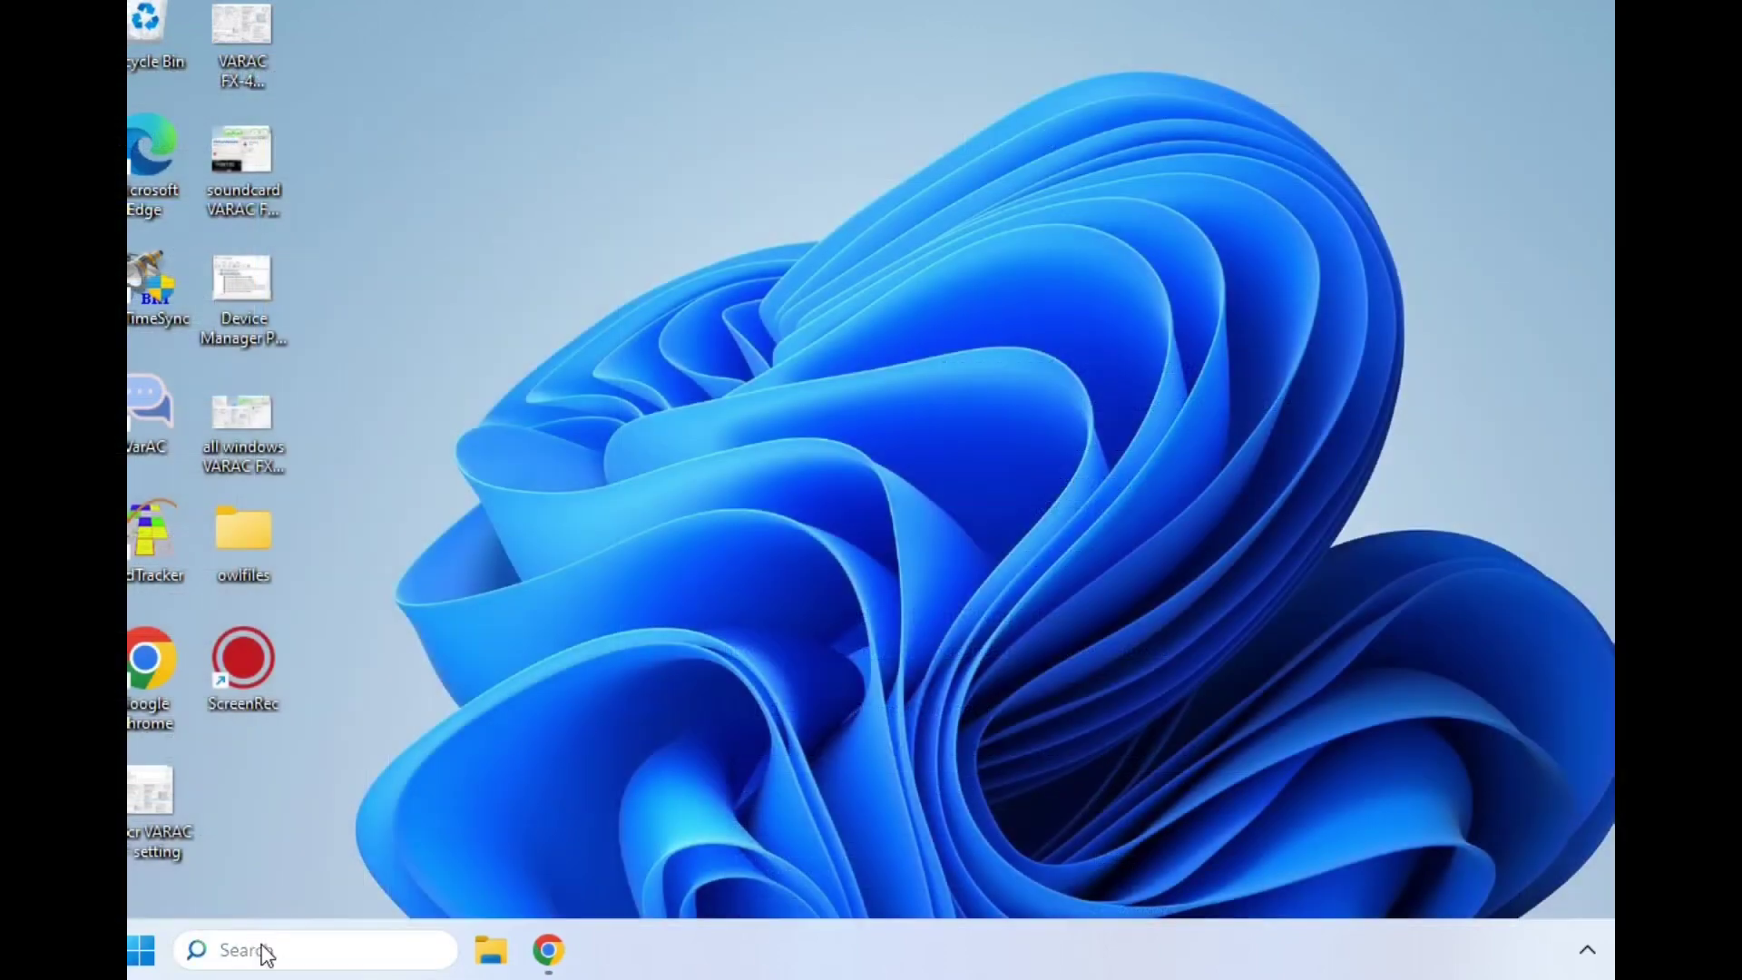
Launch Device Manager, expand Ports (COM & LPT) and Audio inputs and outputs, and enlarge the window
left_click(264, 951)
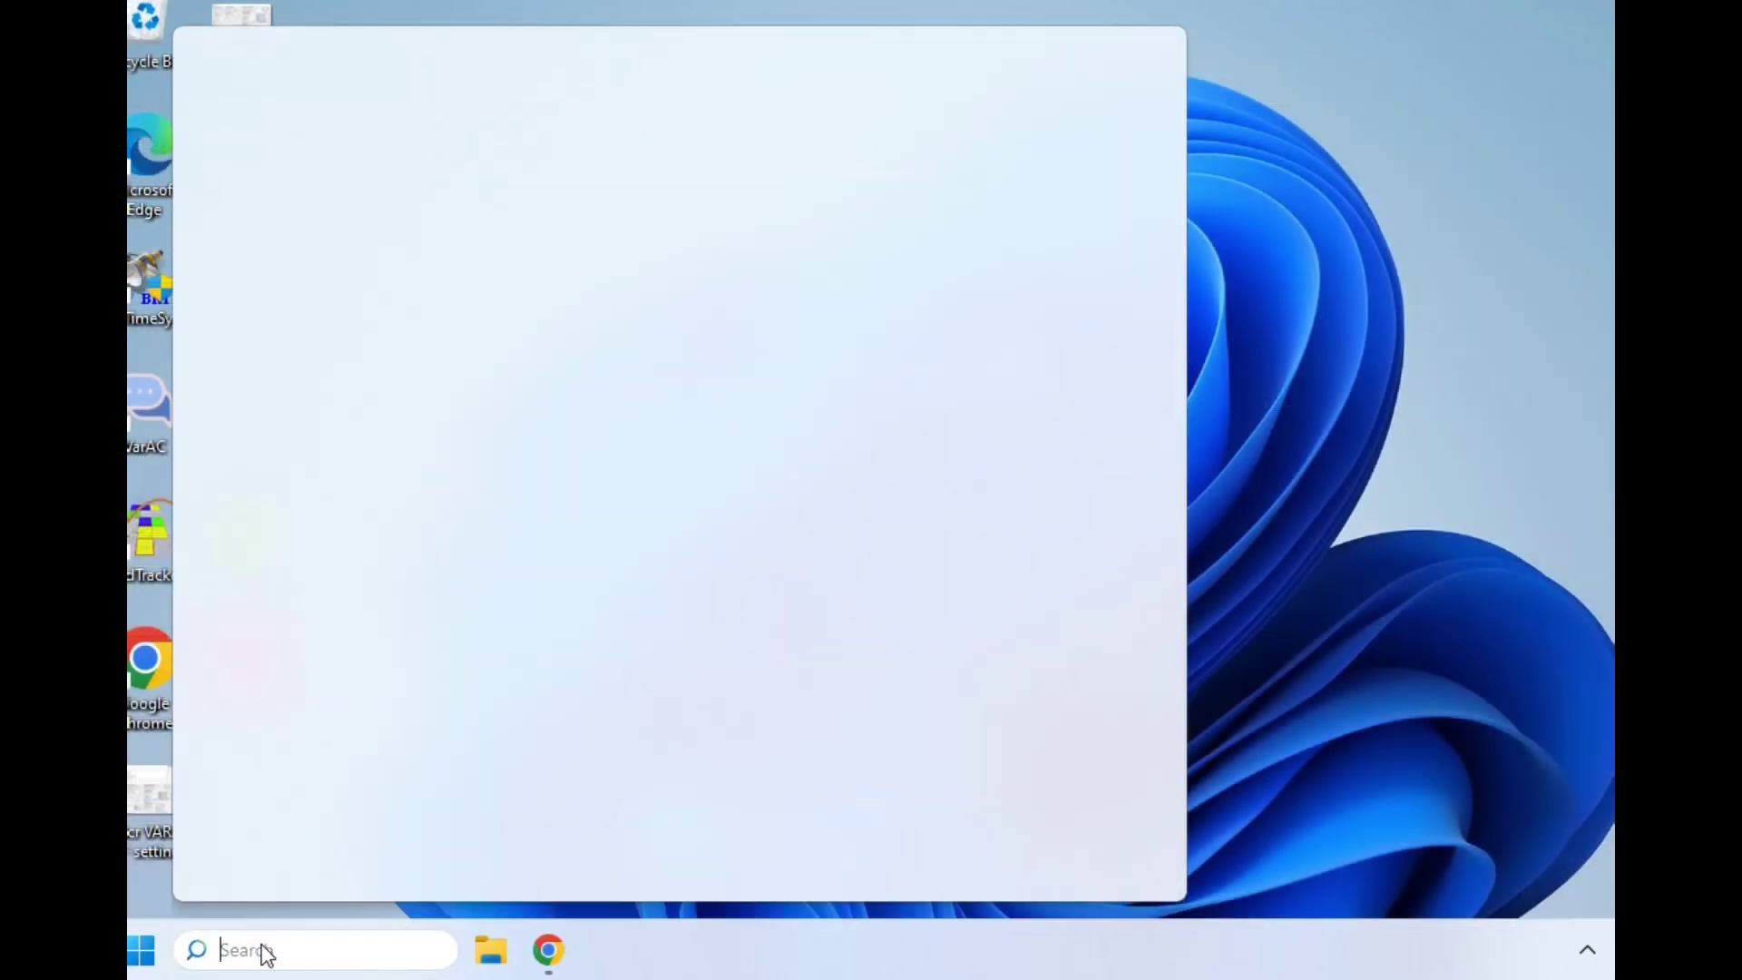
type("d")
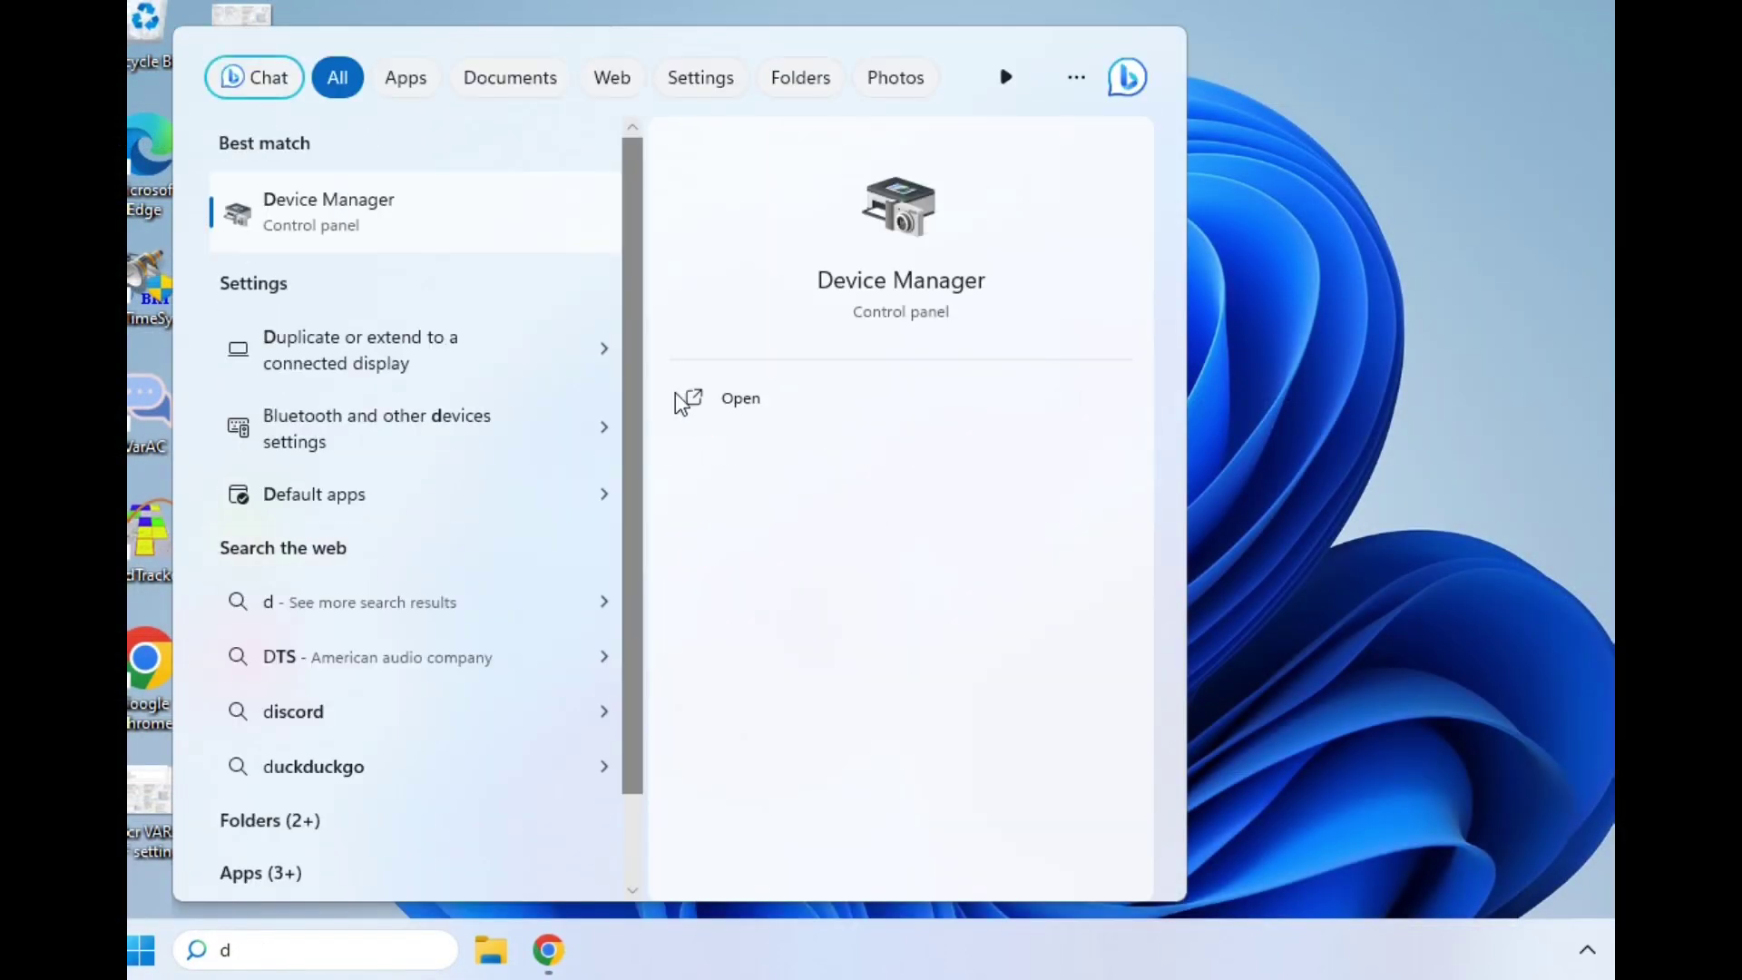
left_click(724, 397)
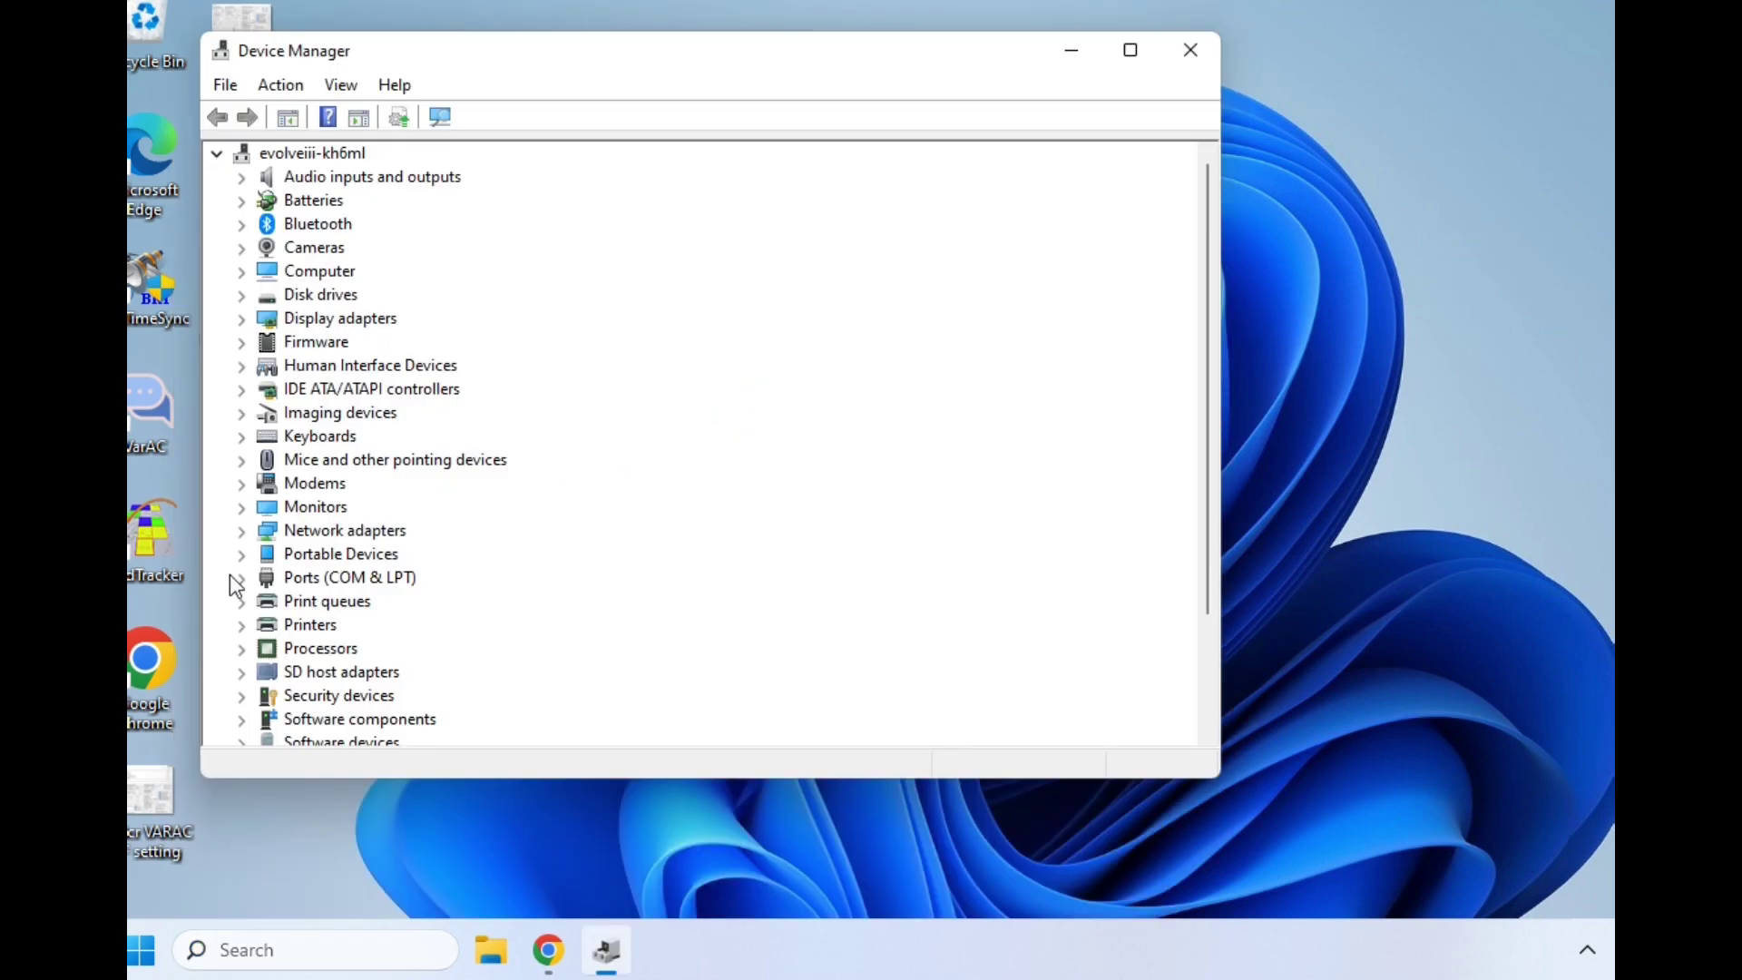
left_click(251, 585)
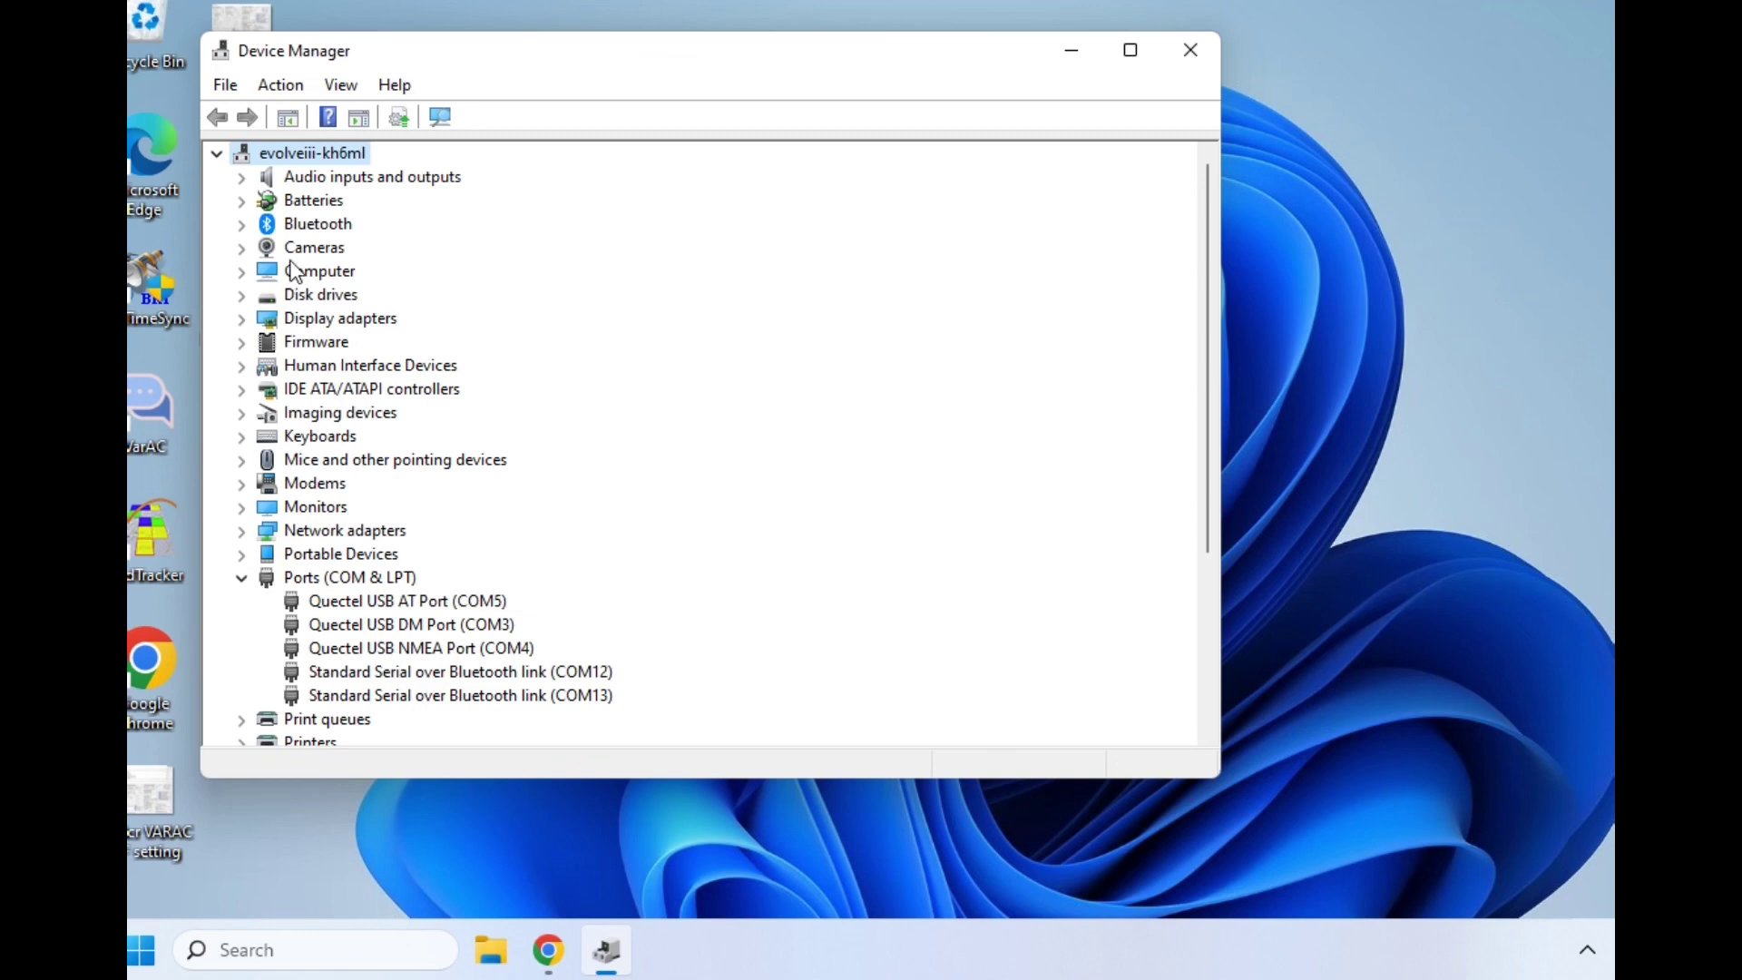
left_click(243, 177)
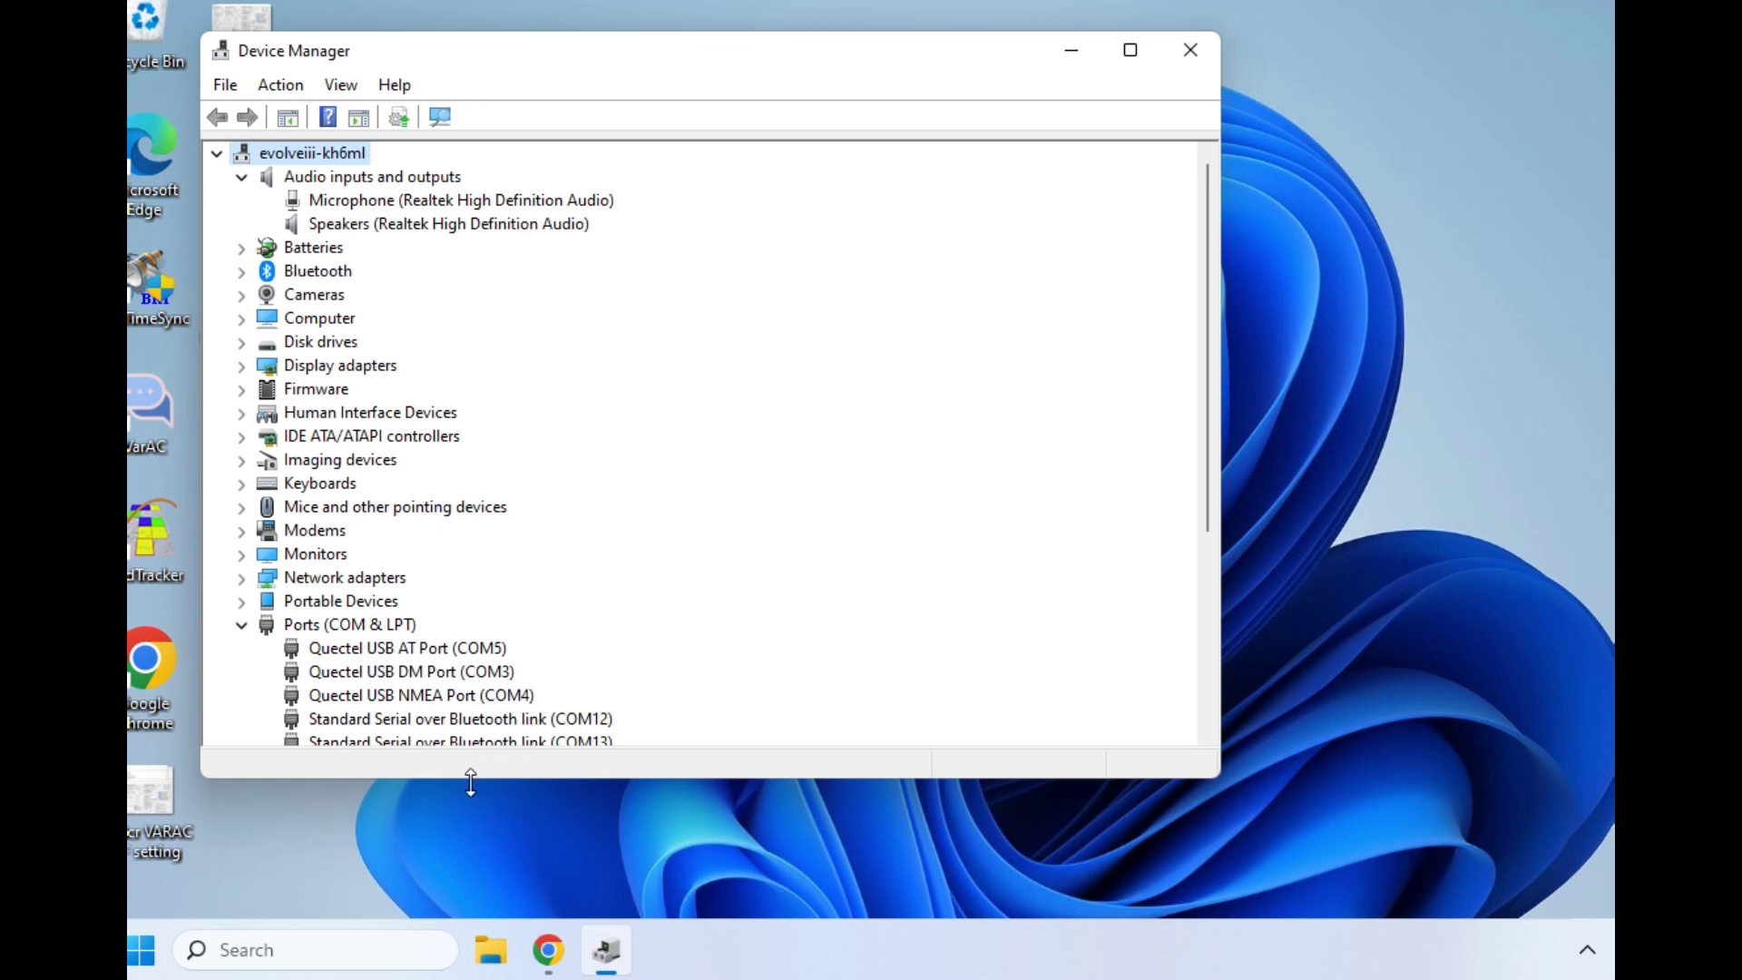
left_click_drag(471, 777, 465, 883)
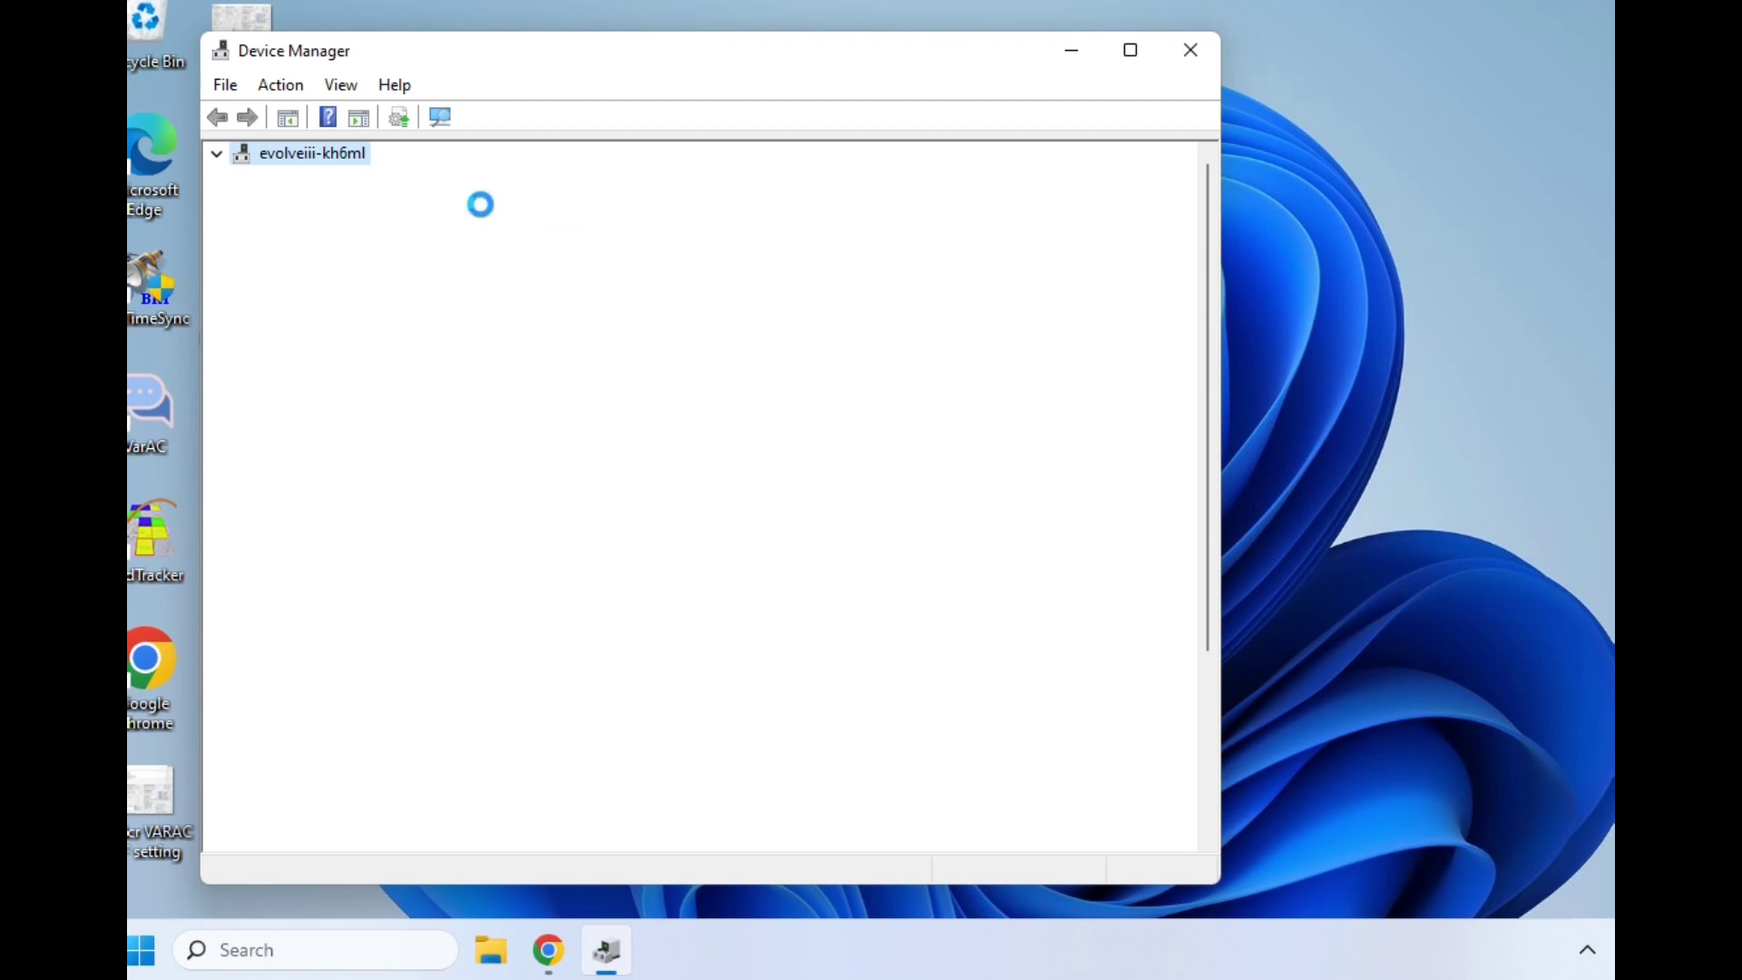
Check the status of Microphone (4- USB PnP Sound Device) in its properties, then close it
double_click(481, 201)
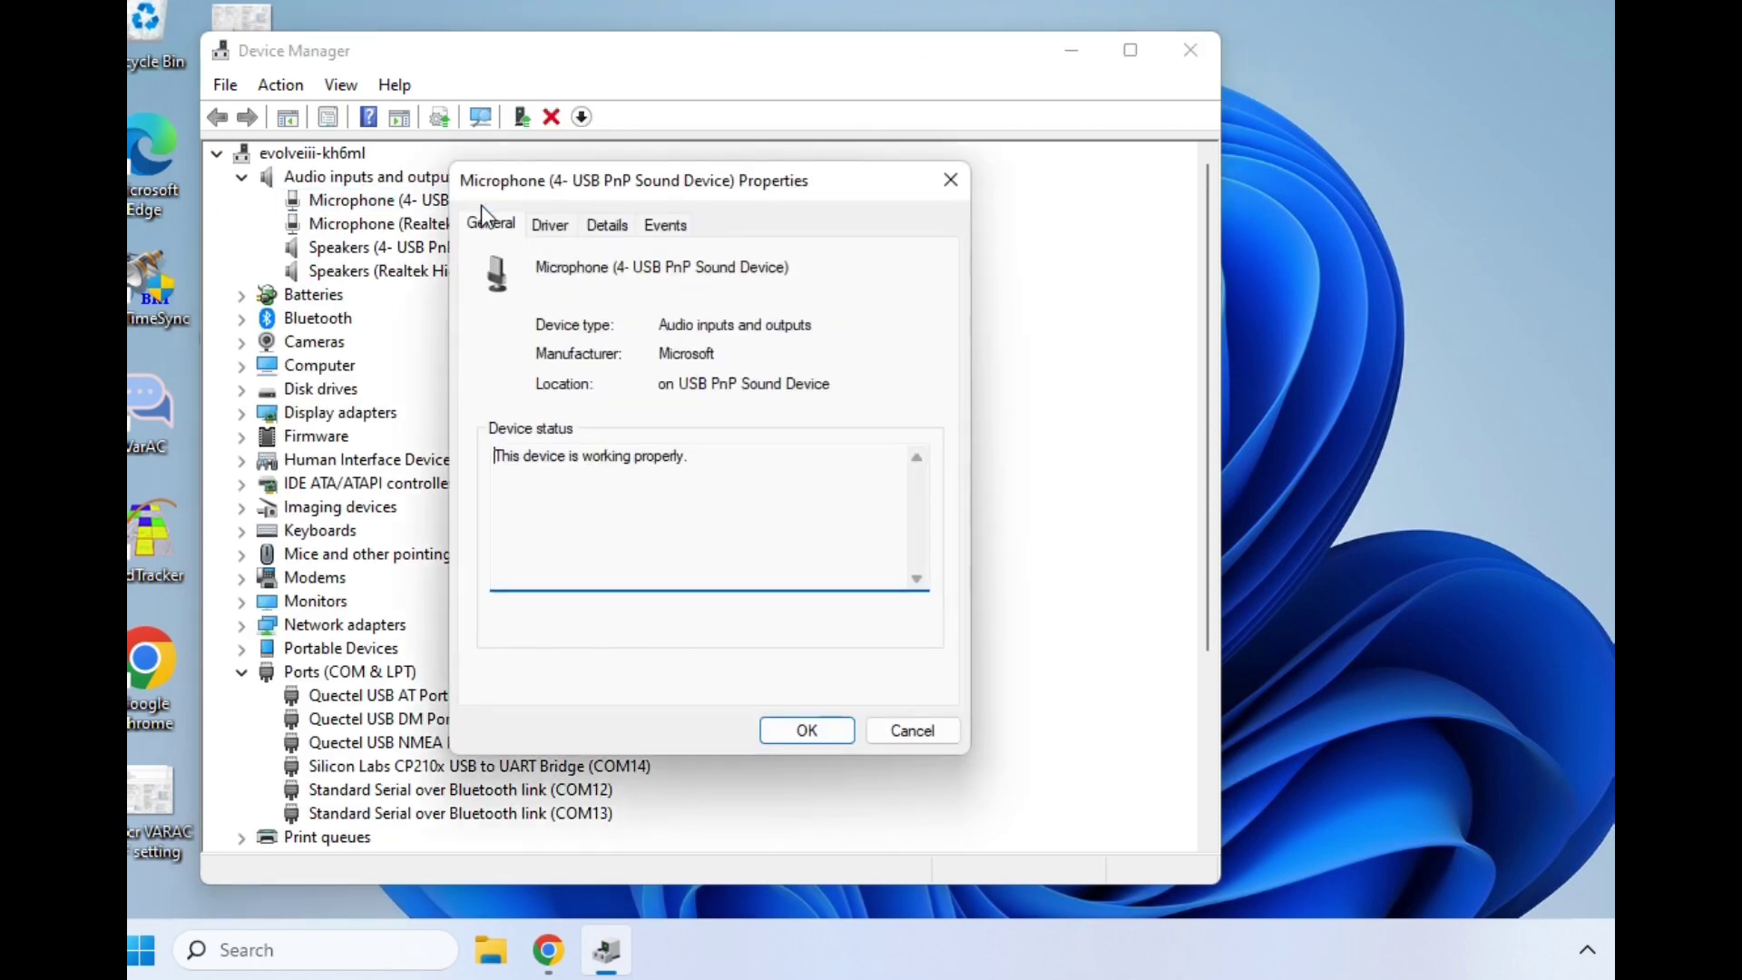
left_click(953, 184)
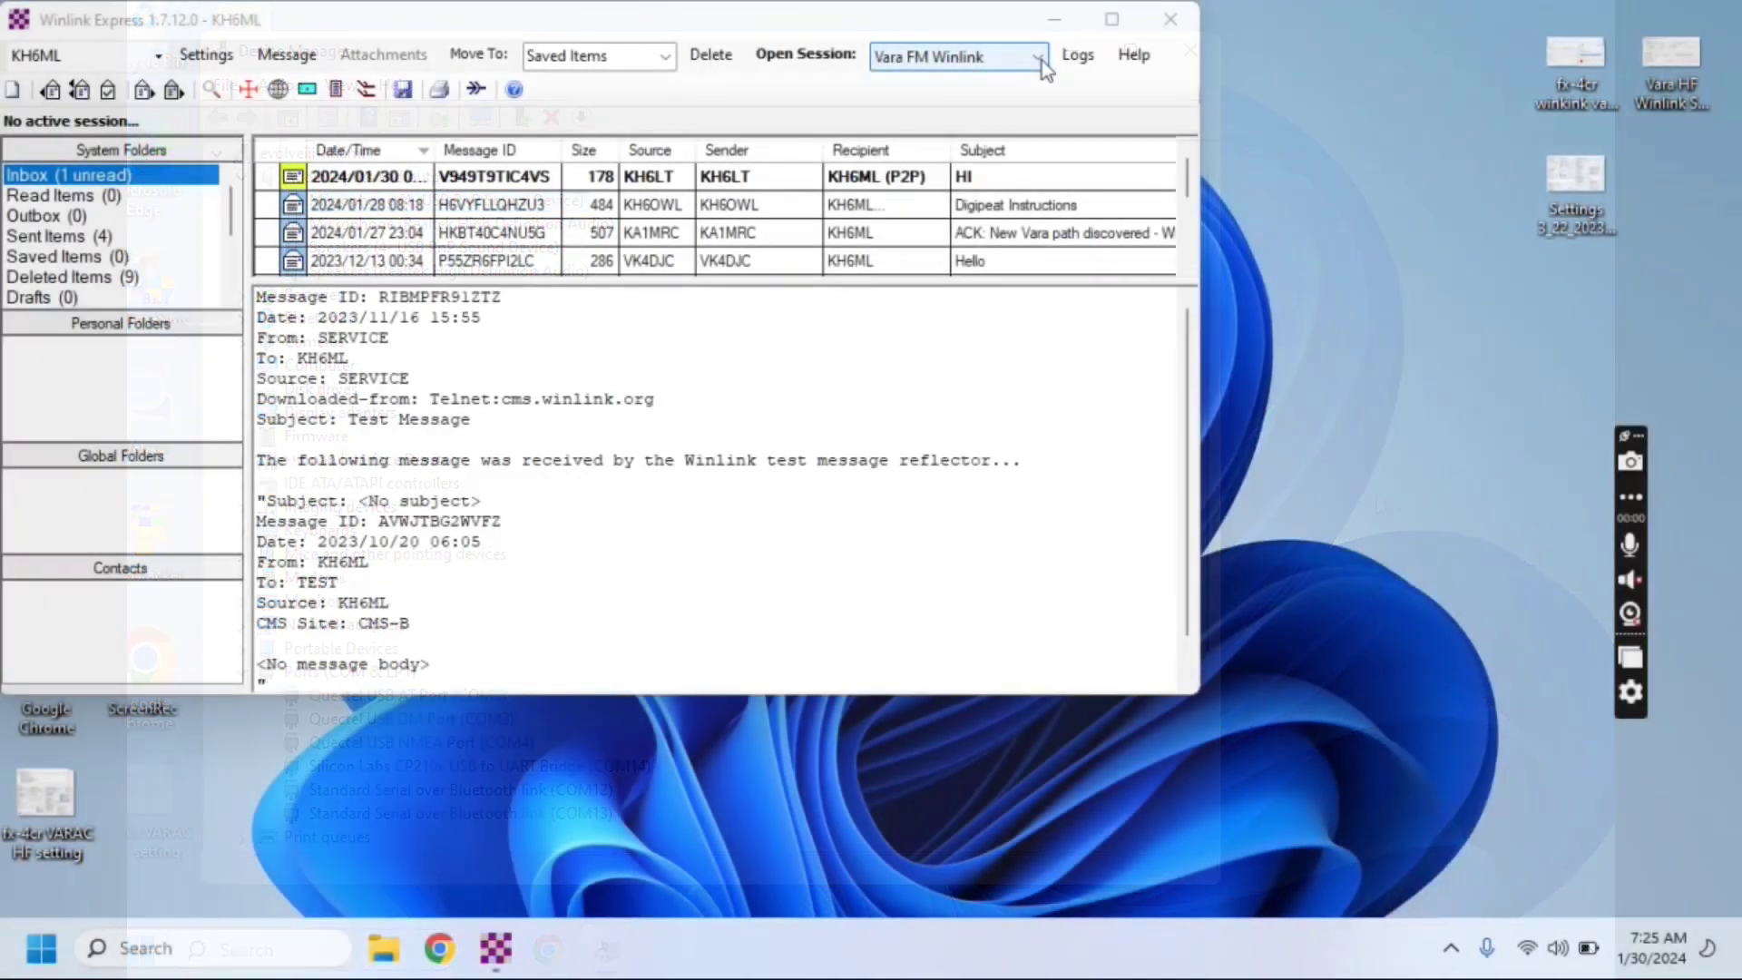
Choose Vara FM Winlink as the session type and open the session
left_click(1040, 59)
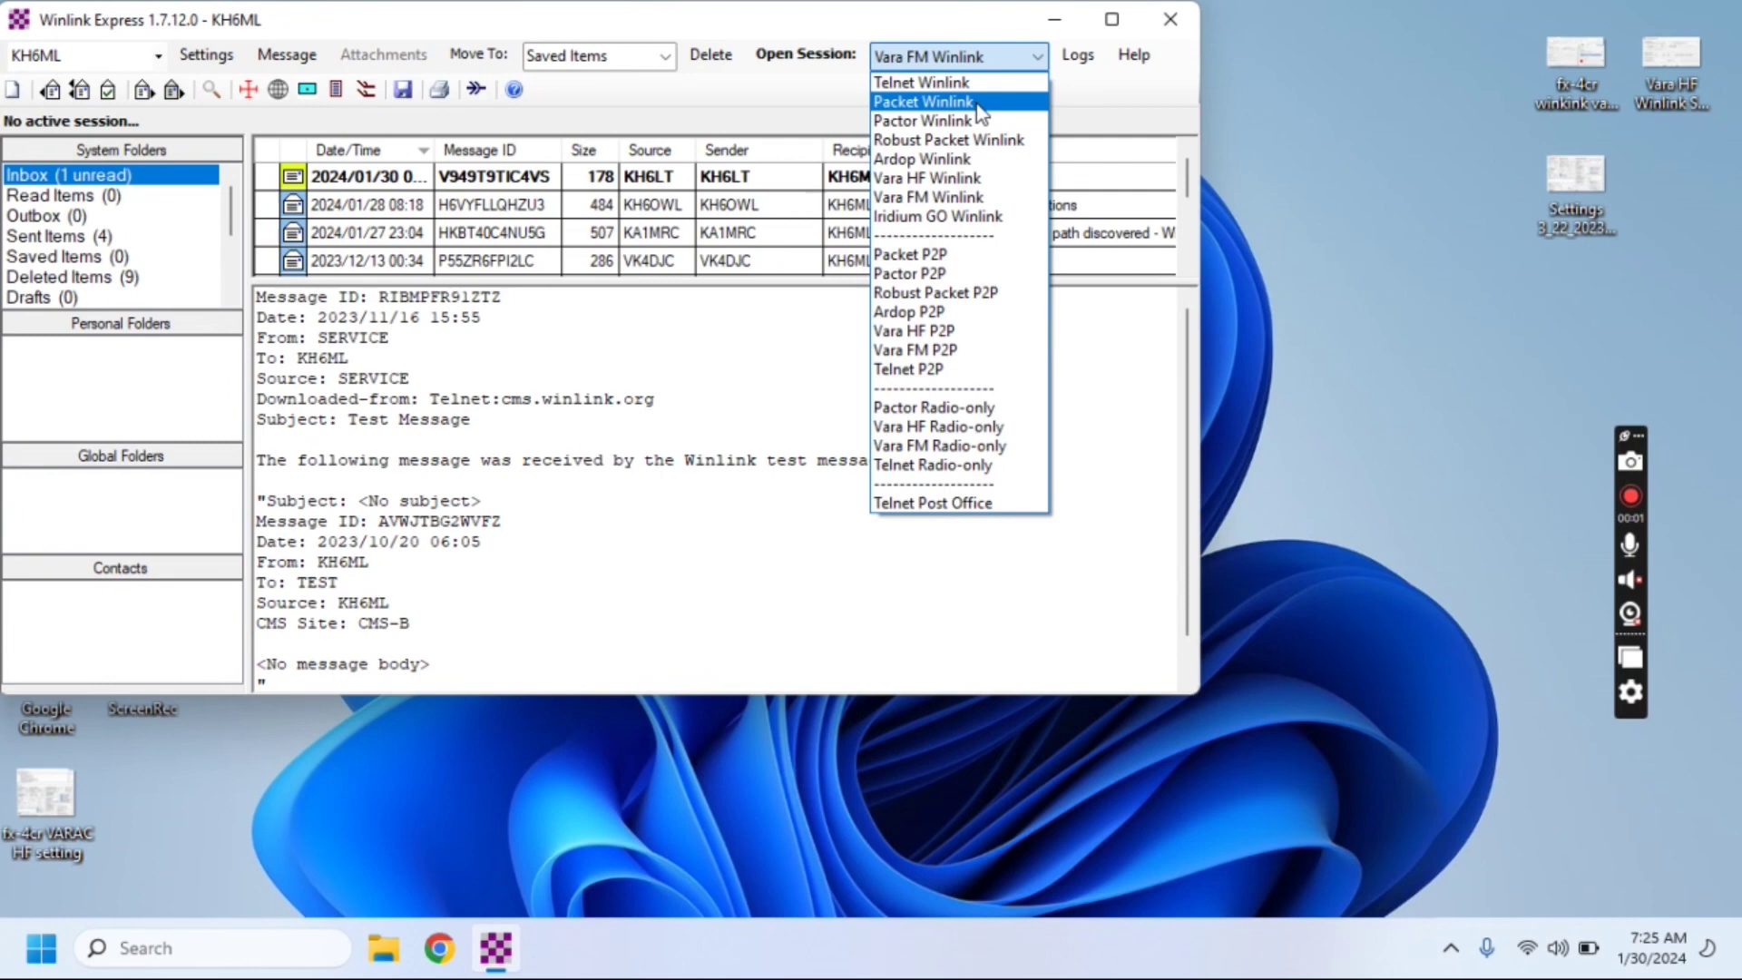
left_click(963, 202)
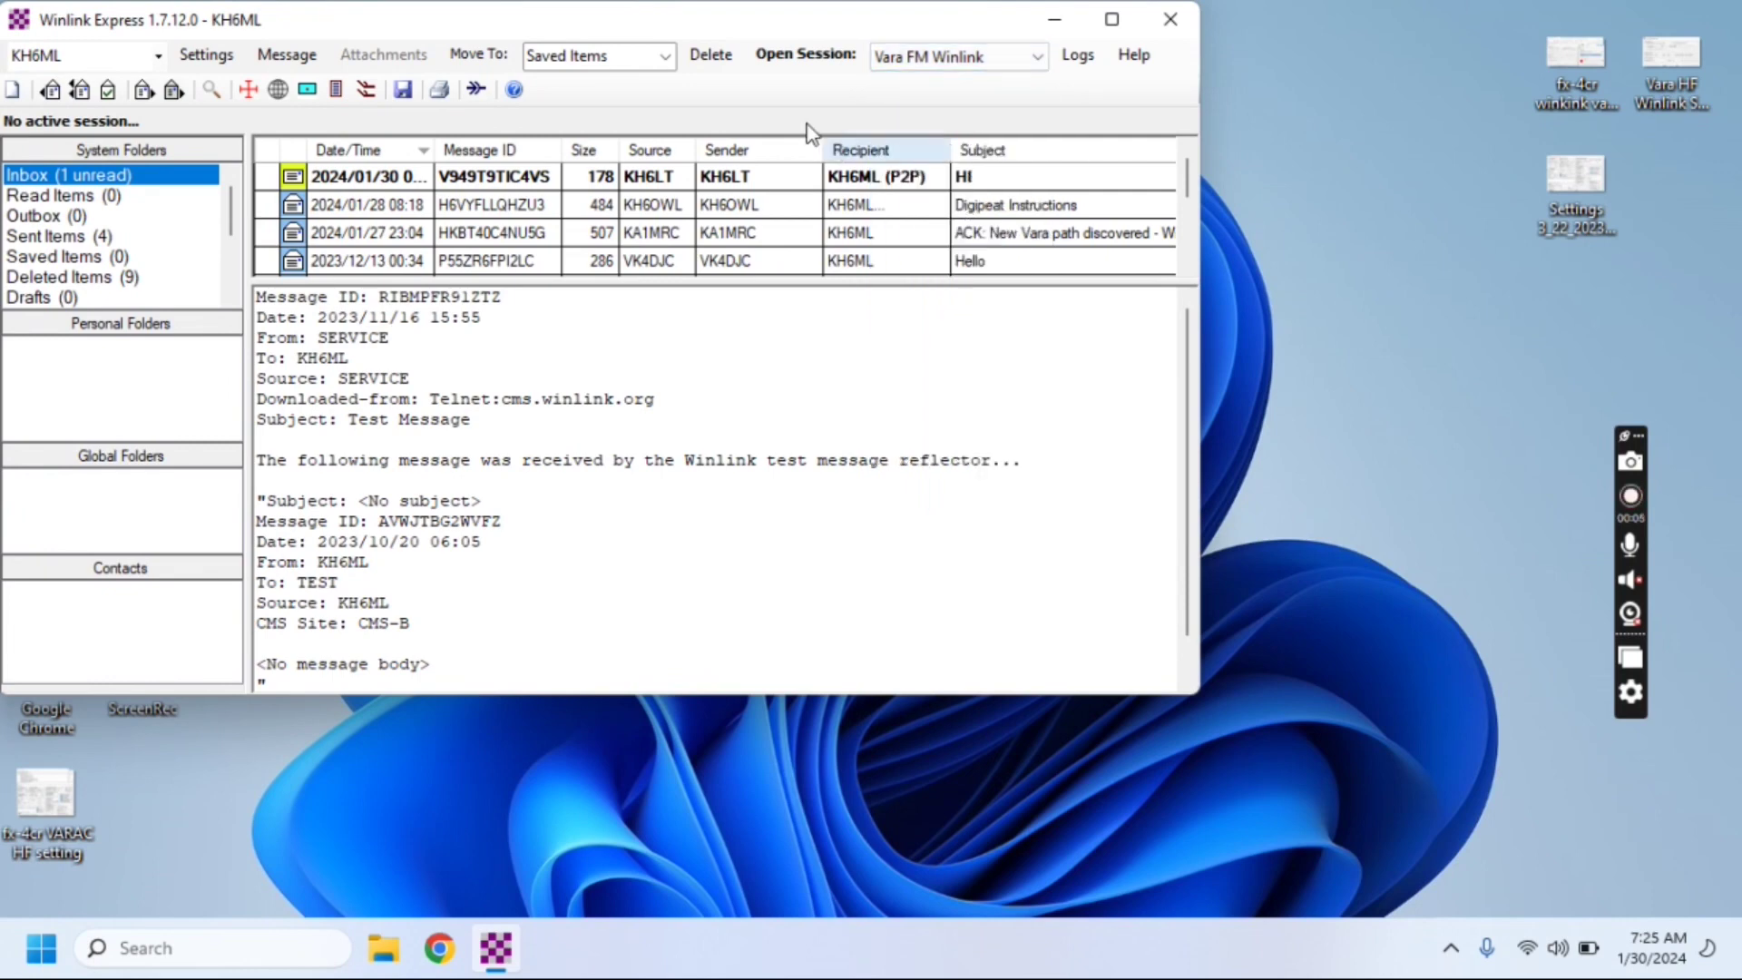
left_click(786, 56)
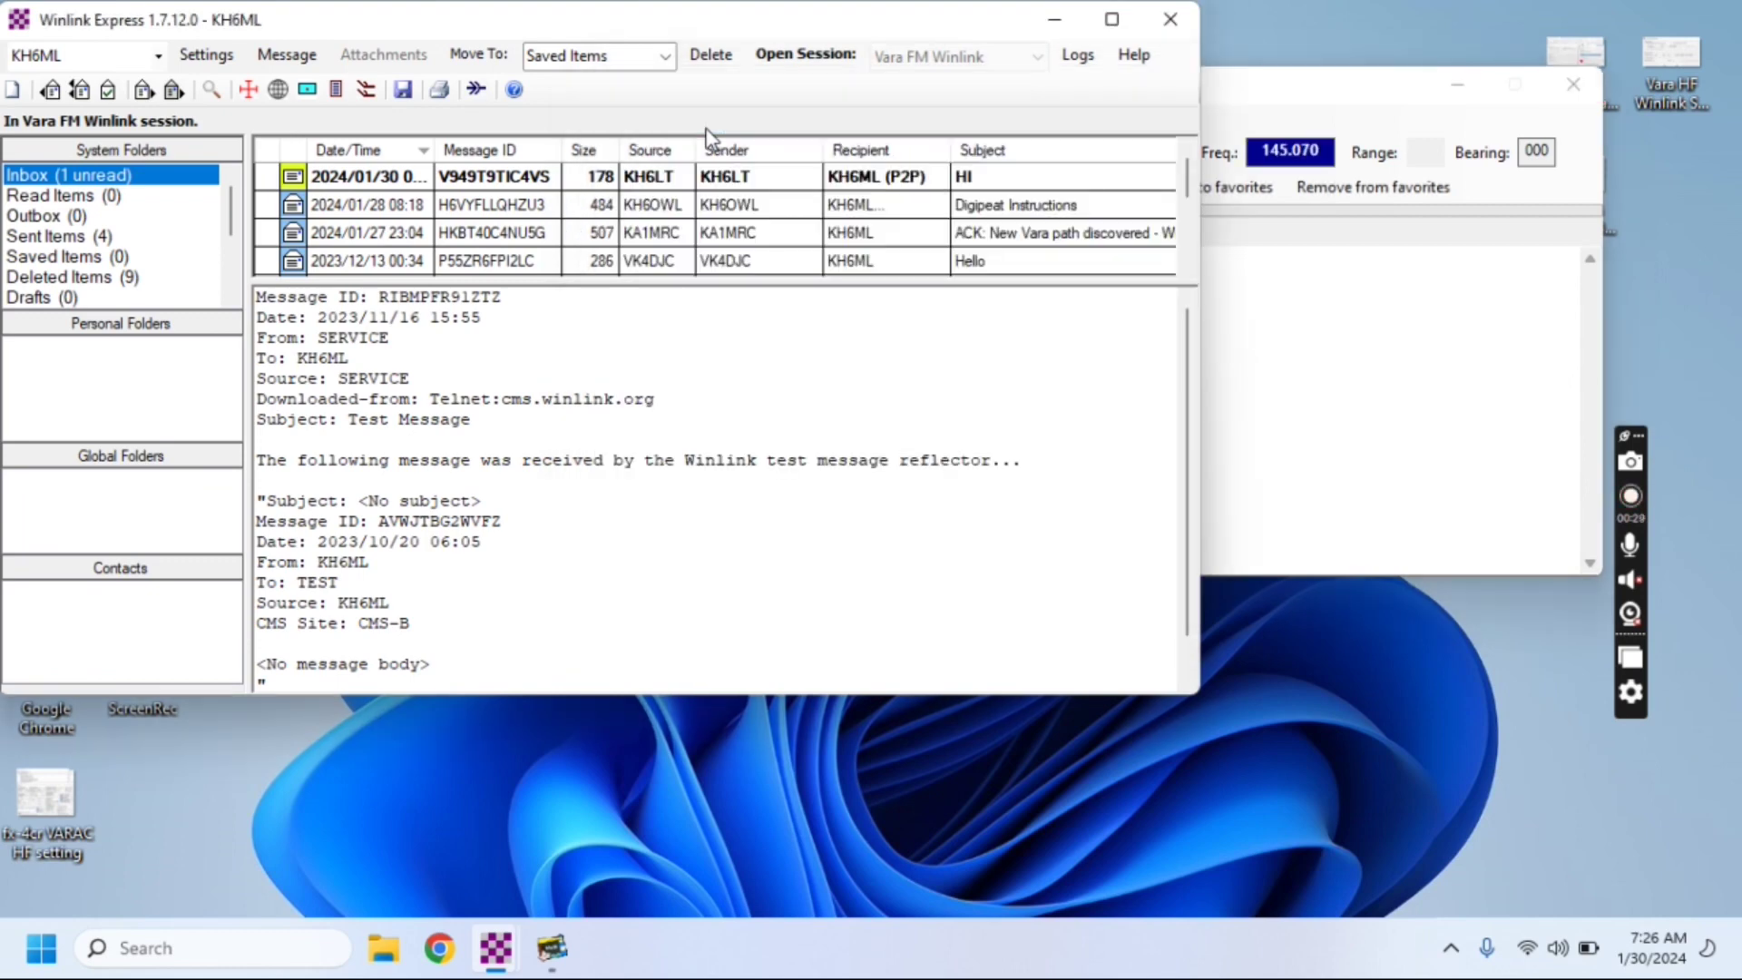
In Vara TNC Setup, enable 'Show Vara FM TNC screen when it's launched' and update
left_click(1369, 380)
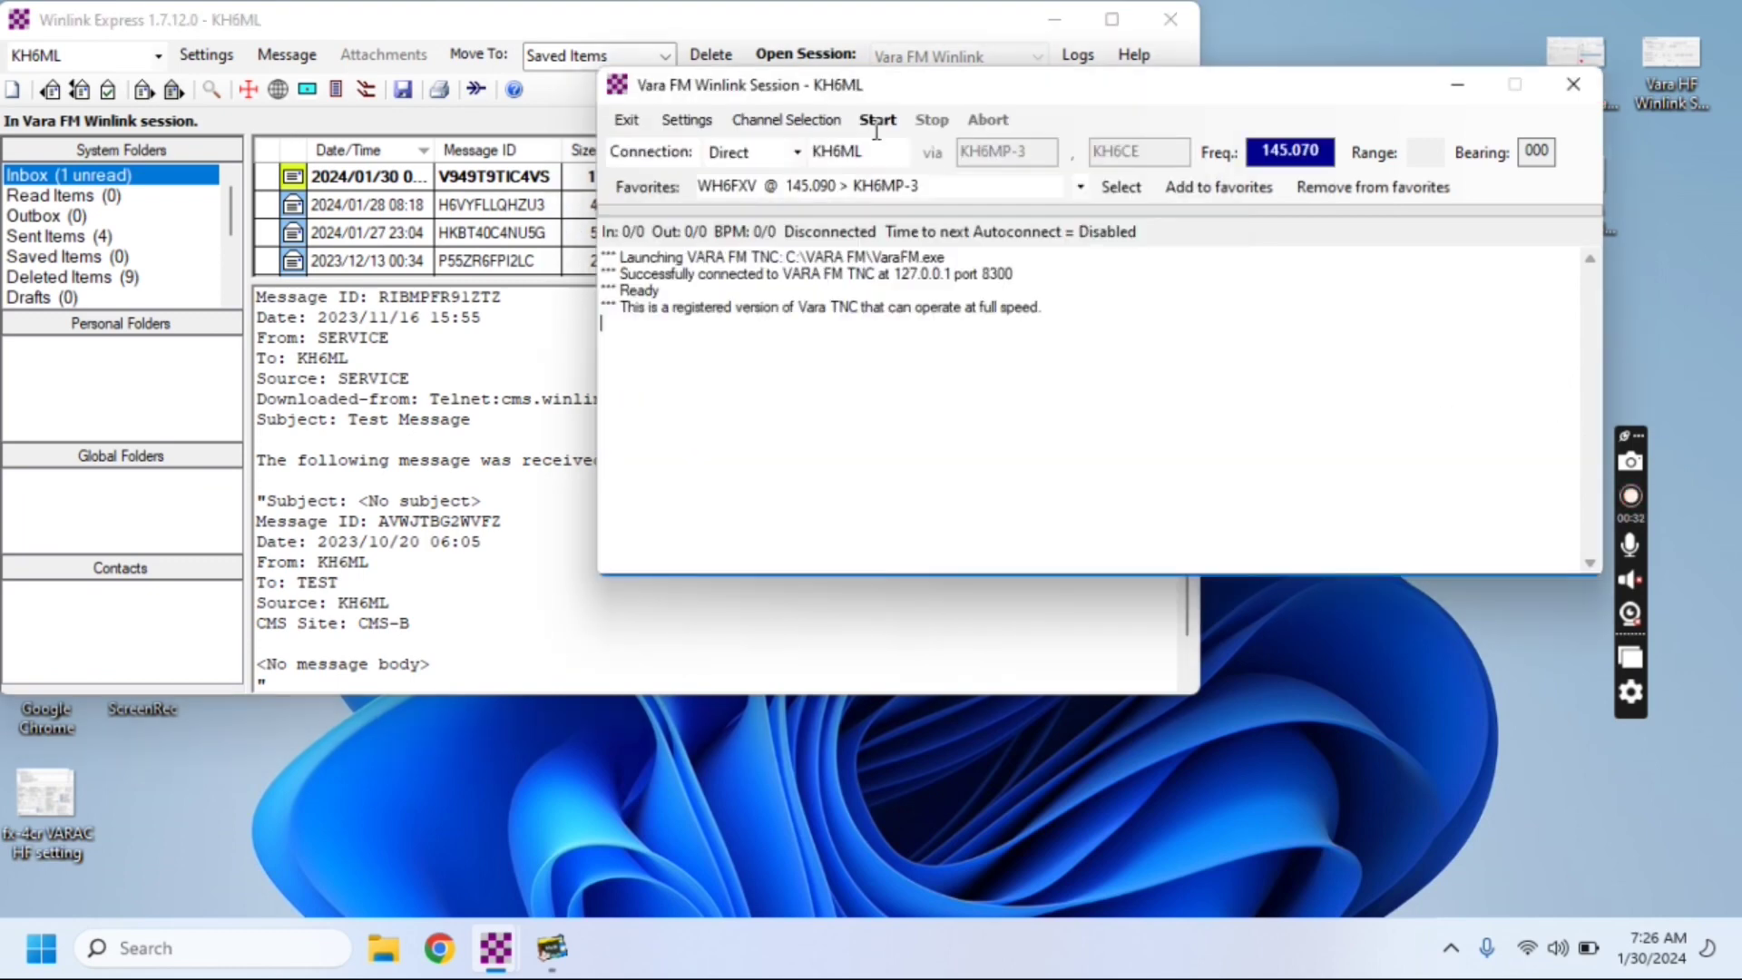
left_click(688, 119)
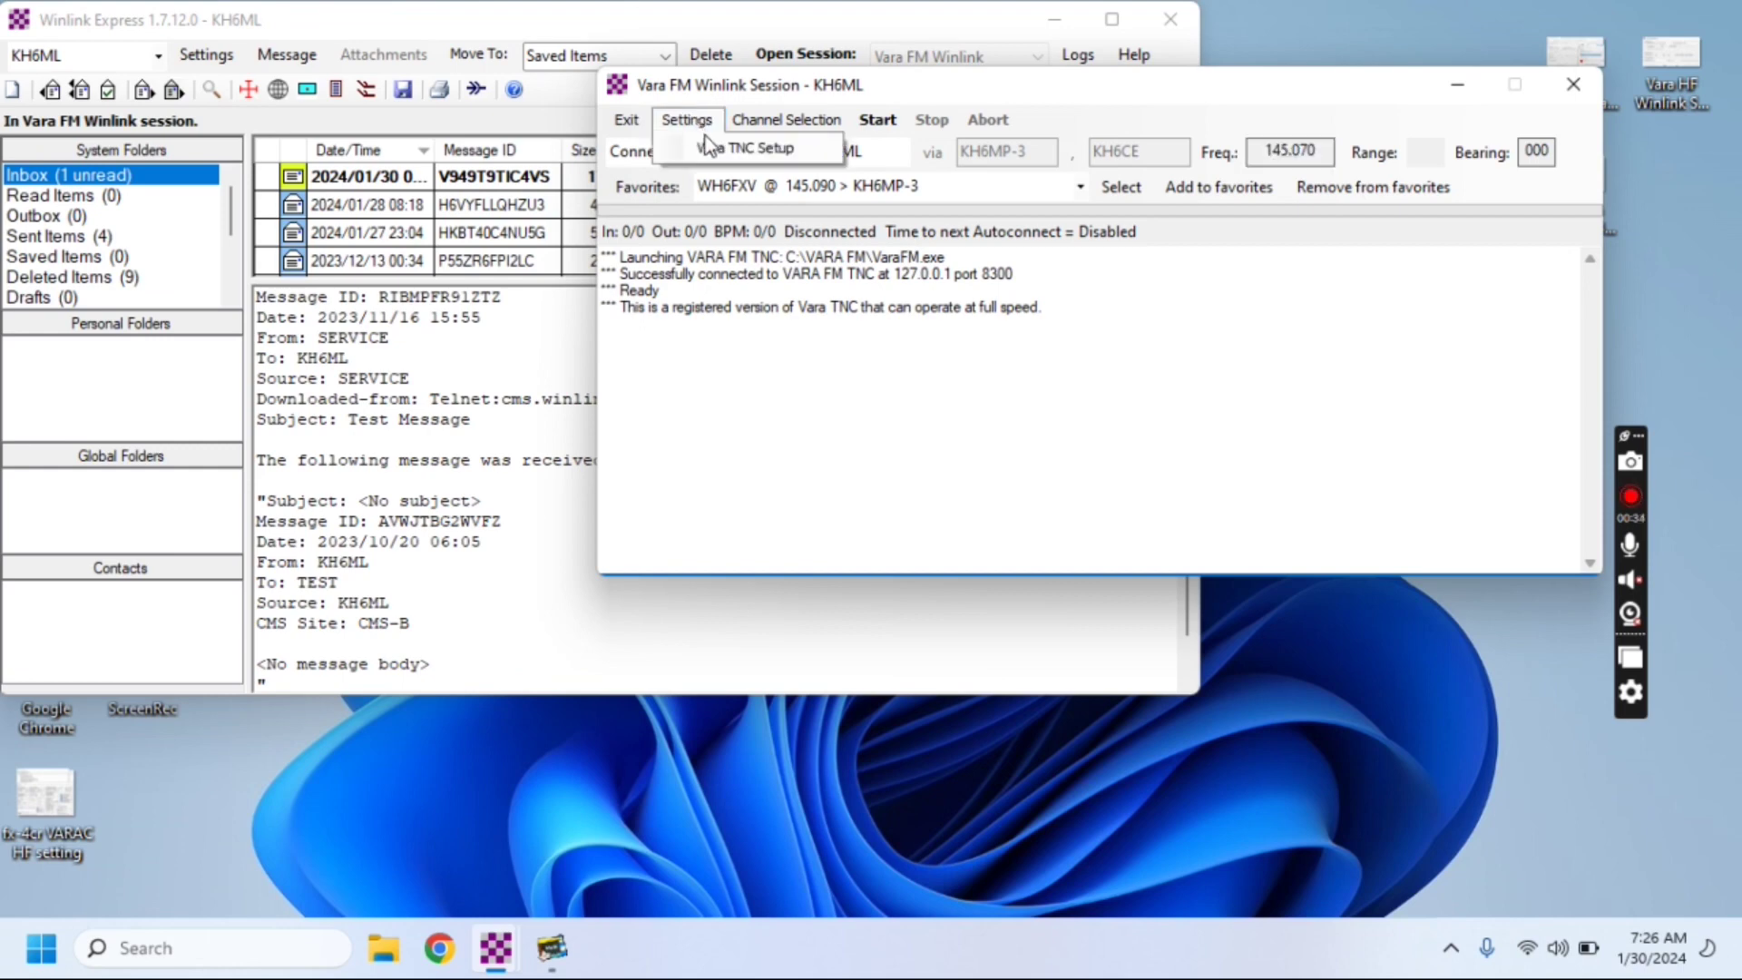
left_click(715, 148)
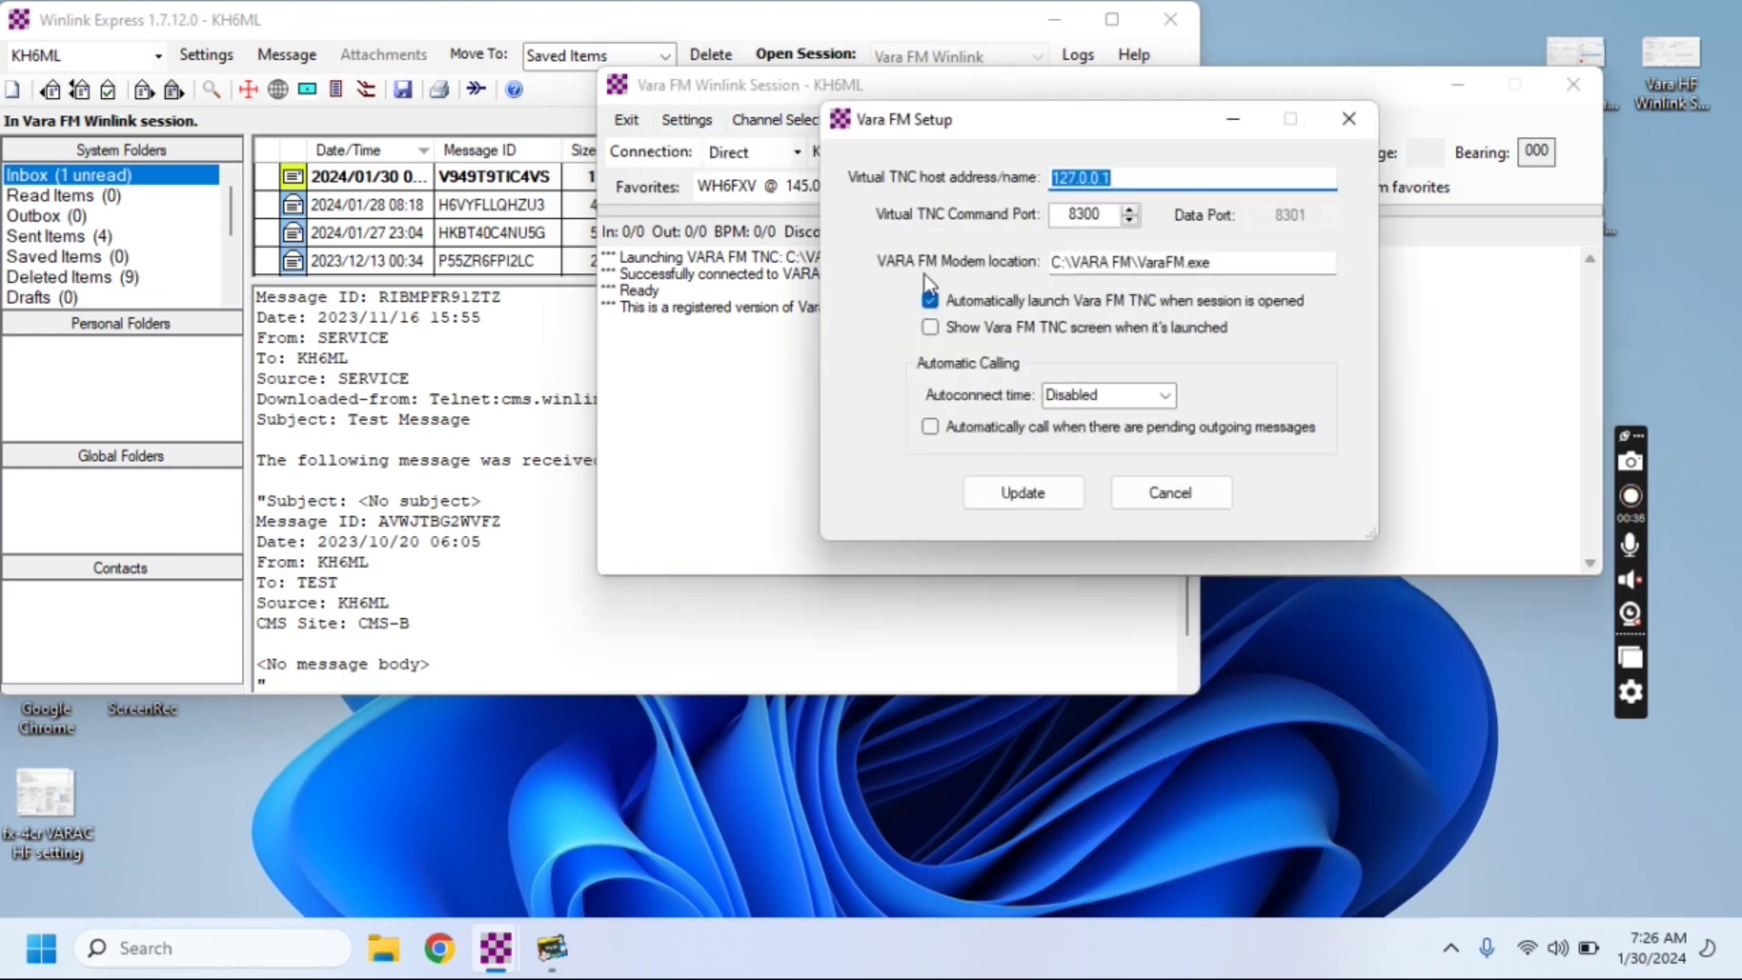
left_click(940, 329)
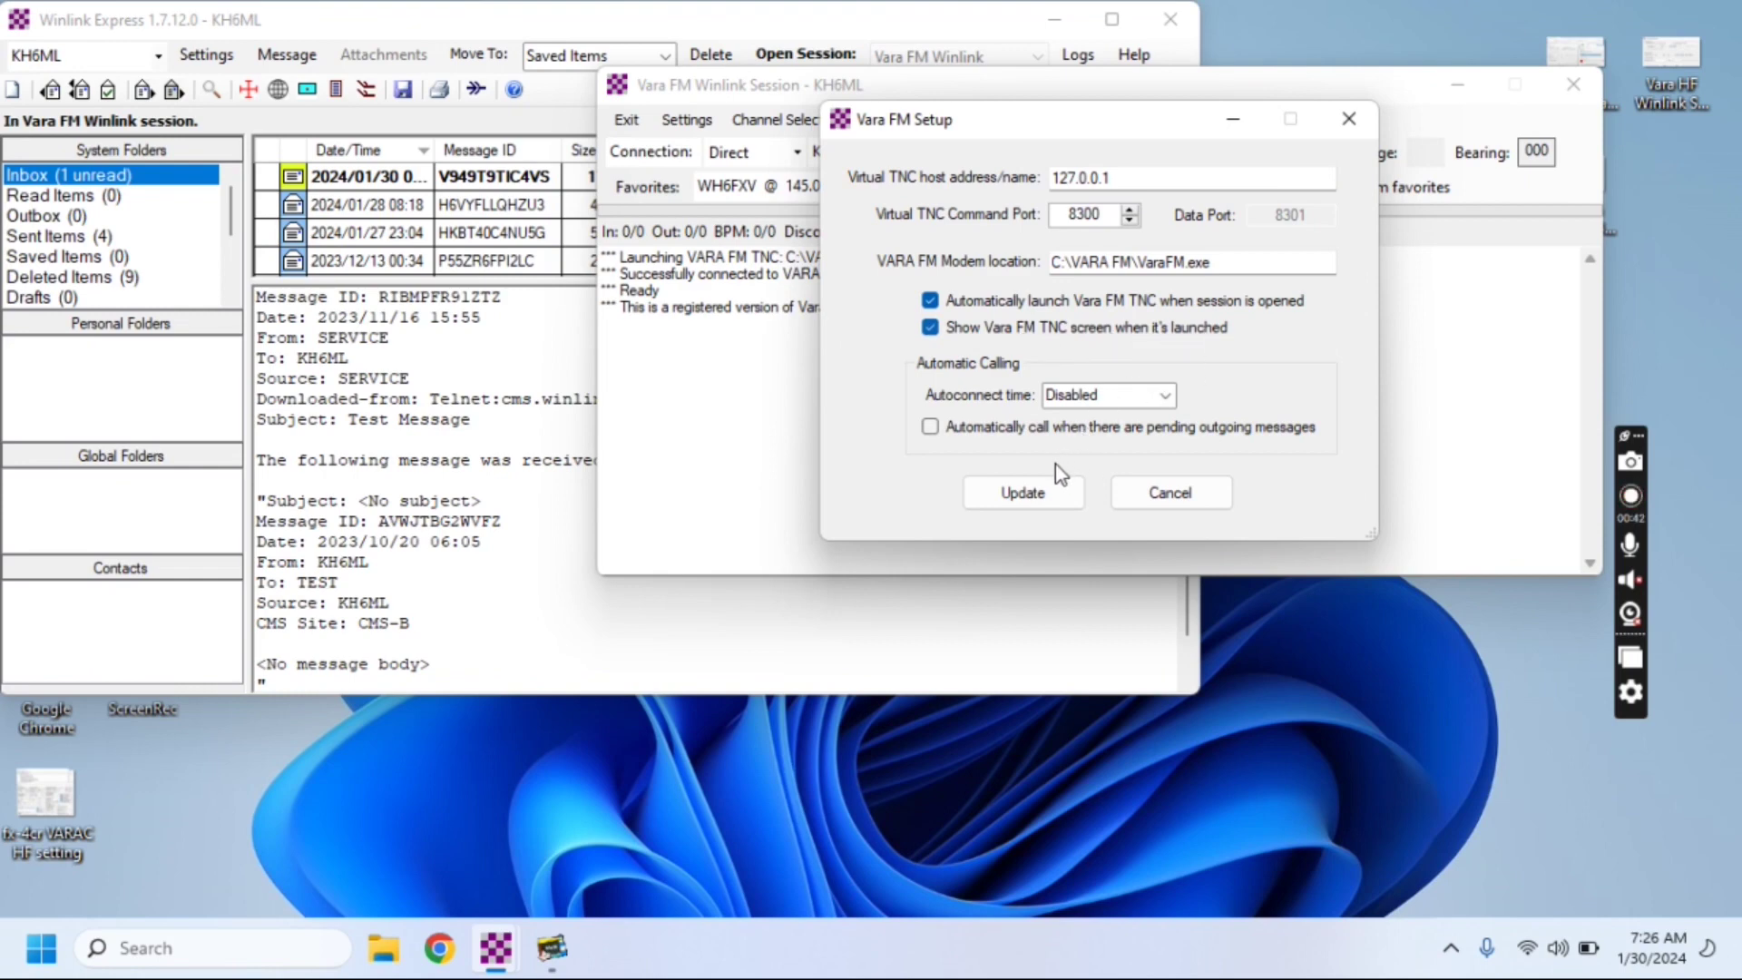
left_click(1050, 495)
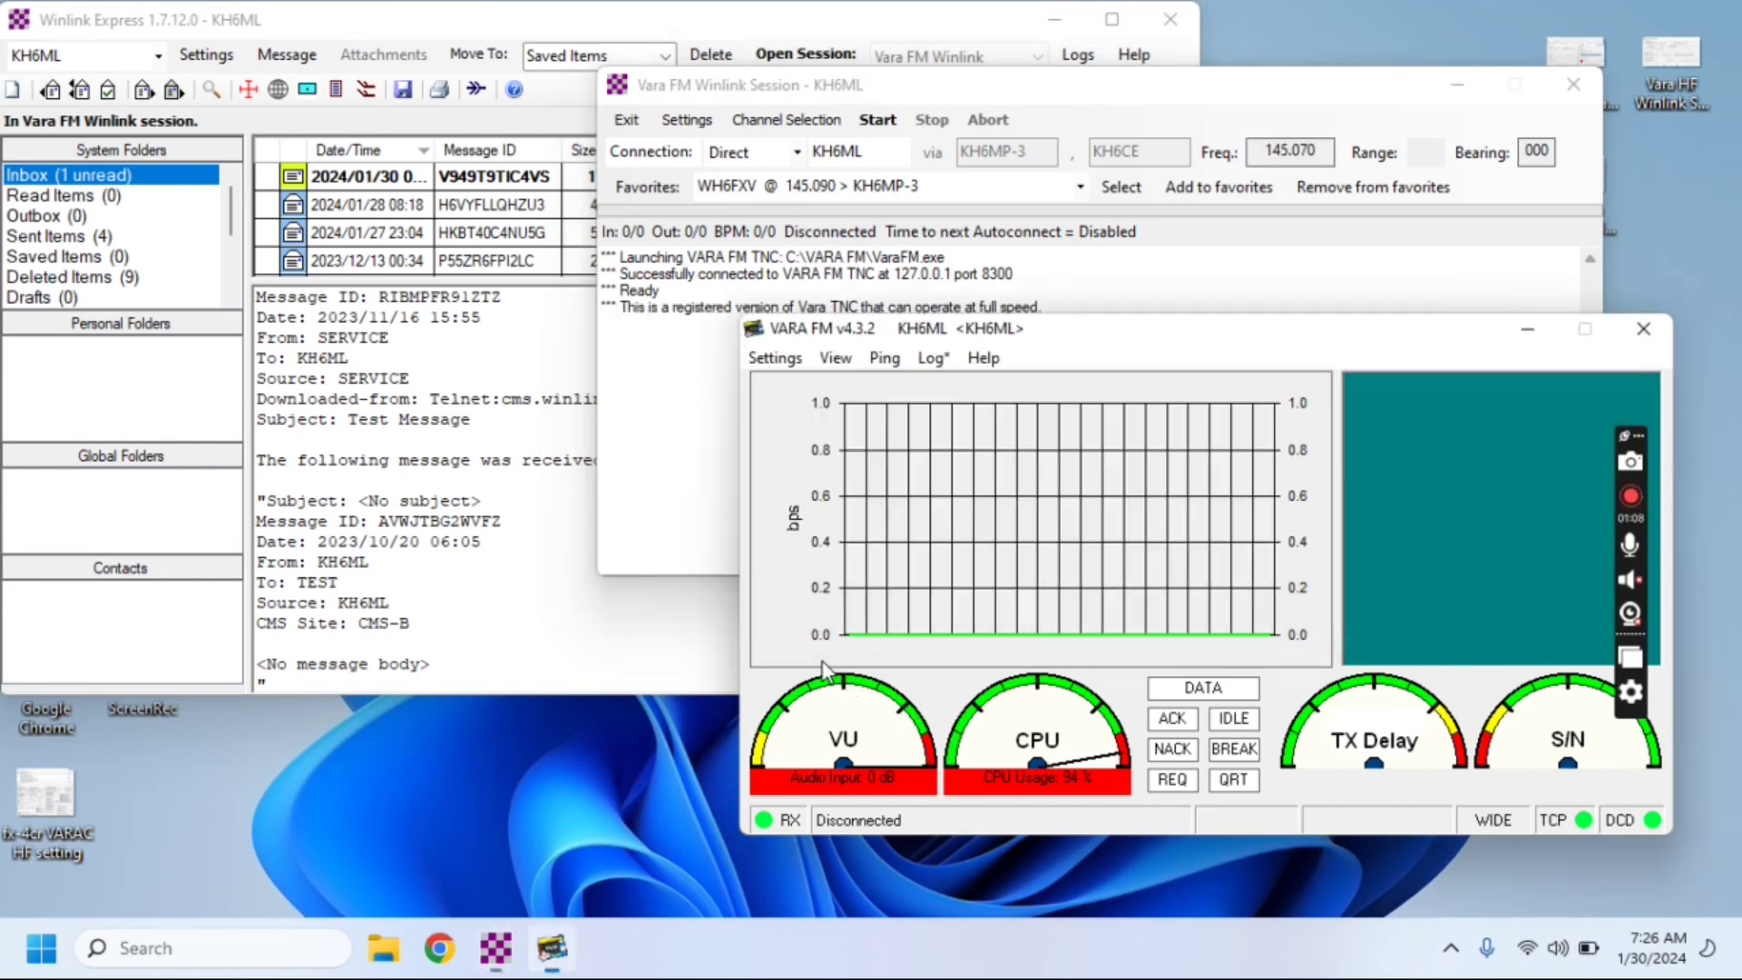
Open the Sound dialog through Control Panel > Hardware and Sound > Manage audio devices
left_click(196, 950)
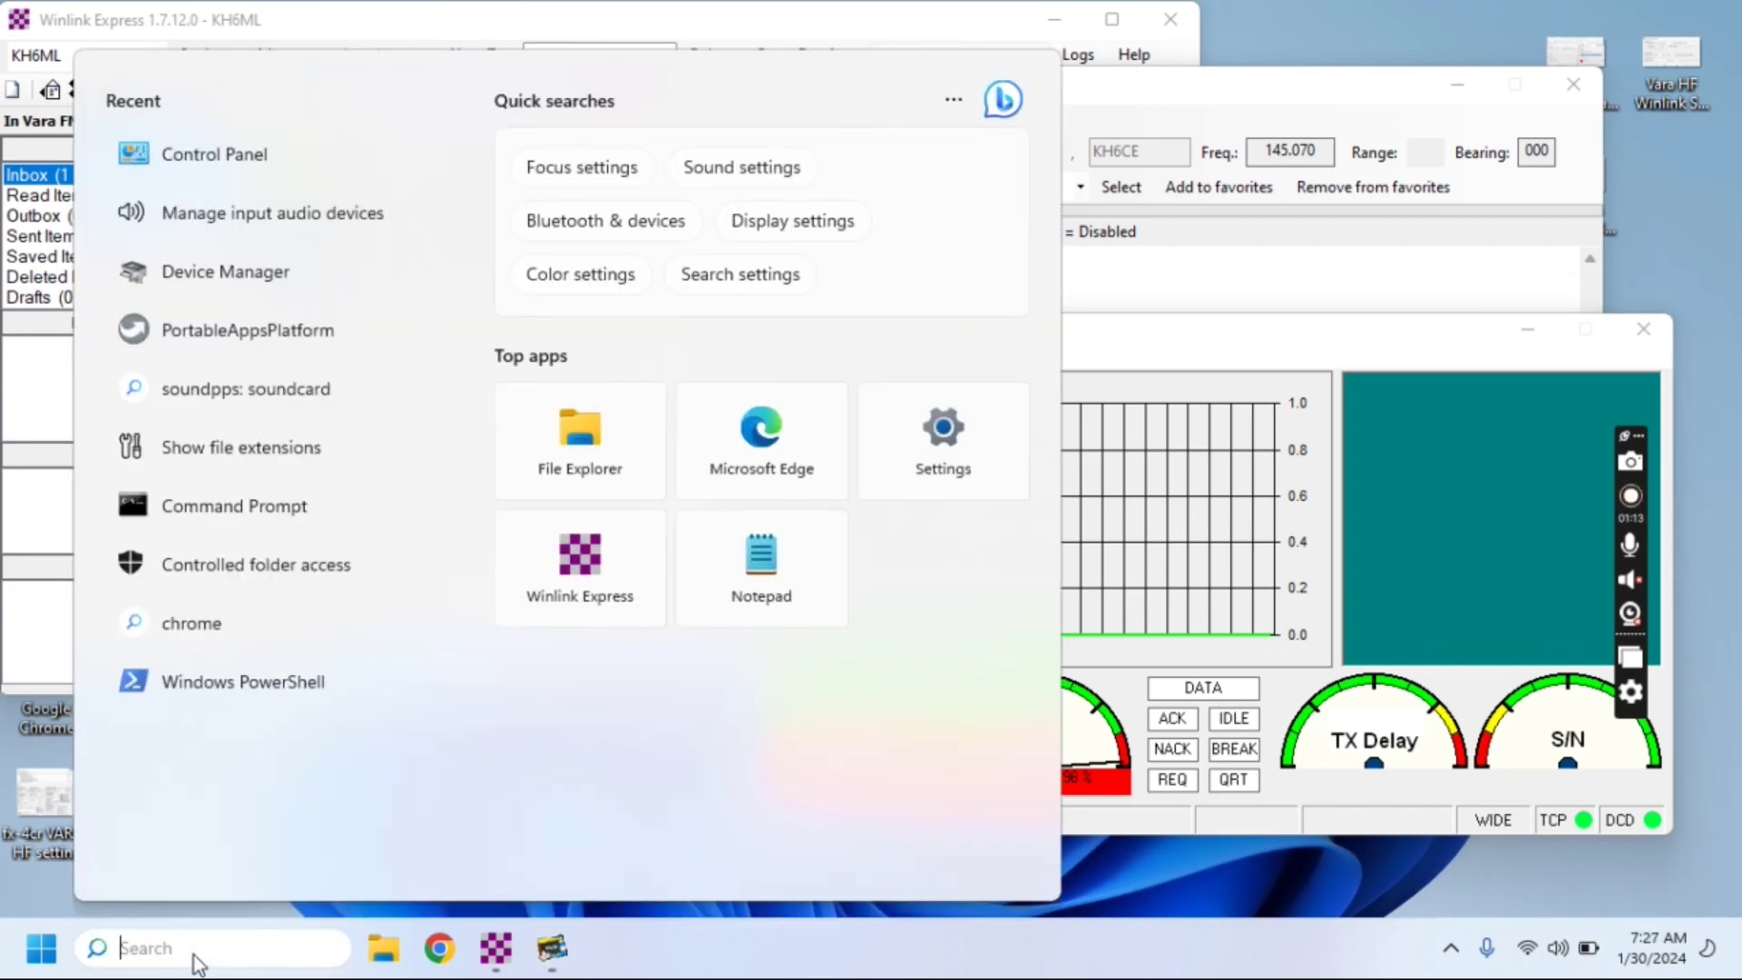
type("contr")
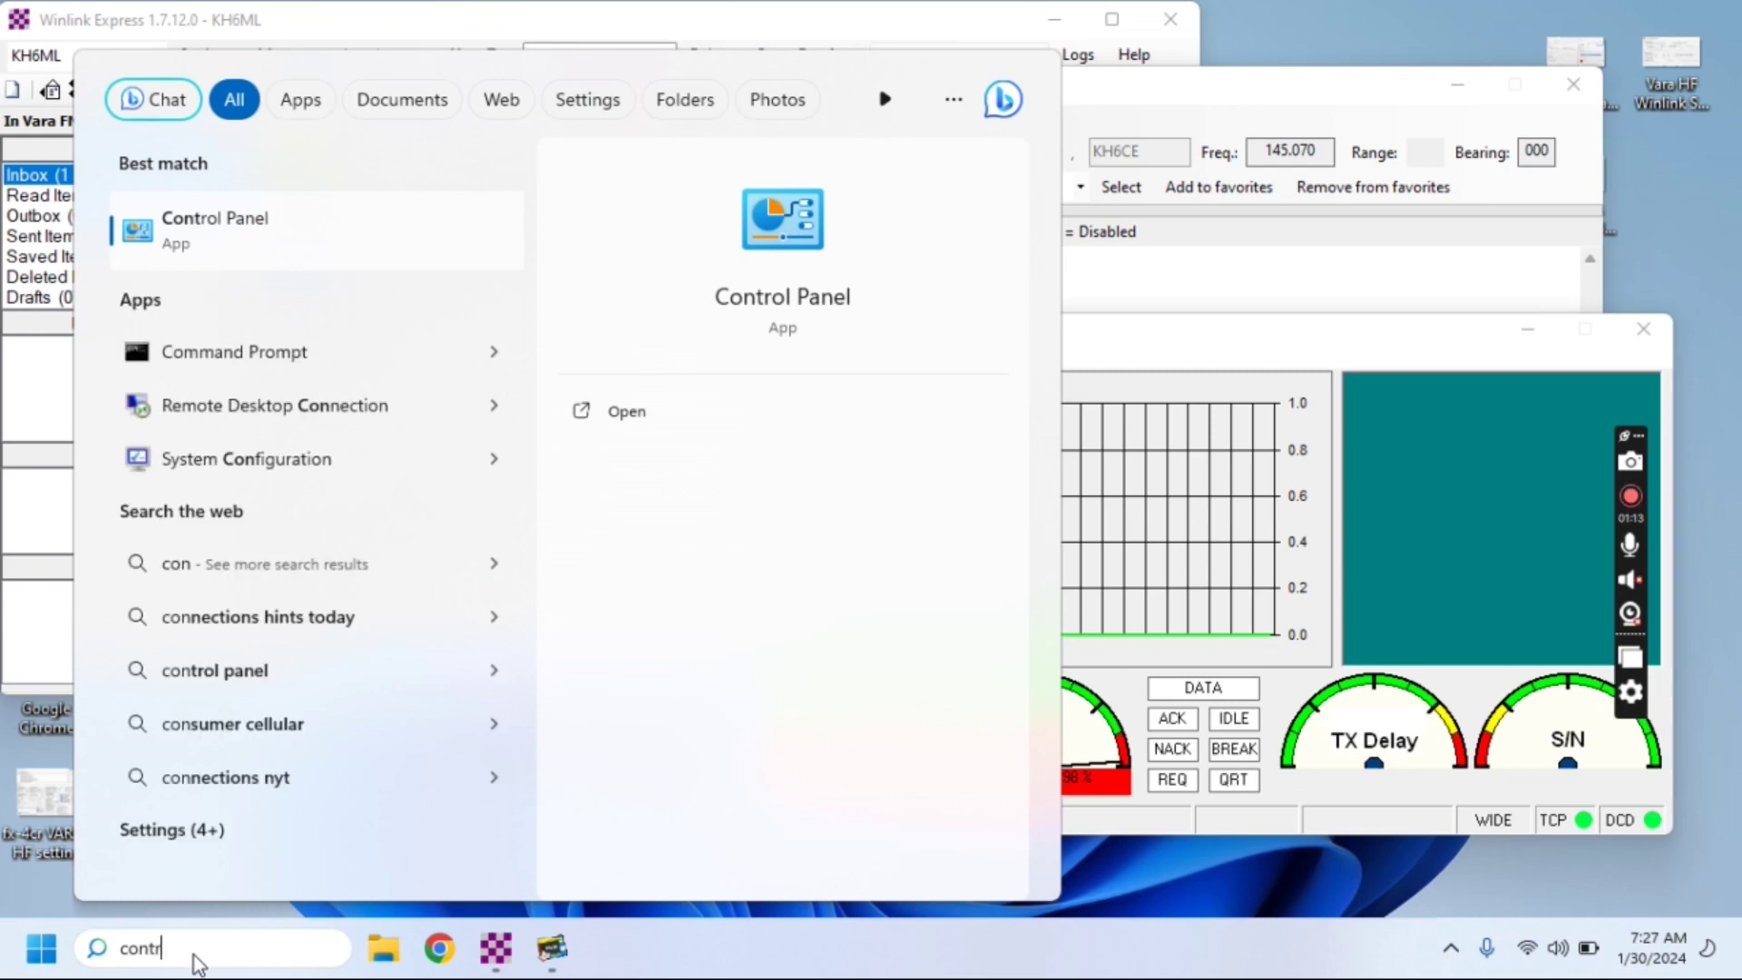
key("Return")
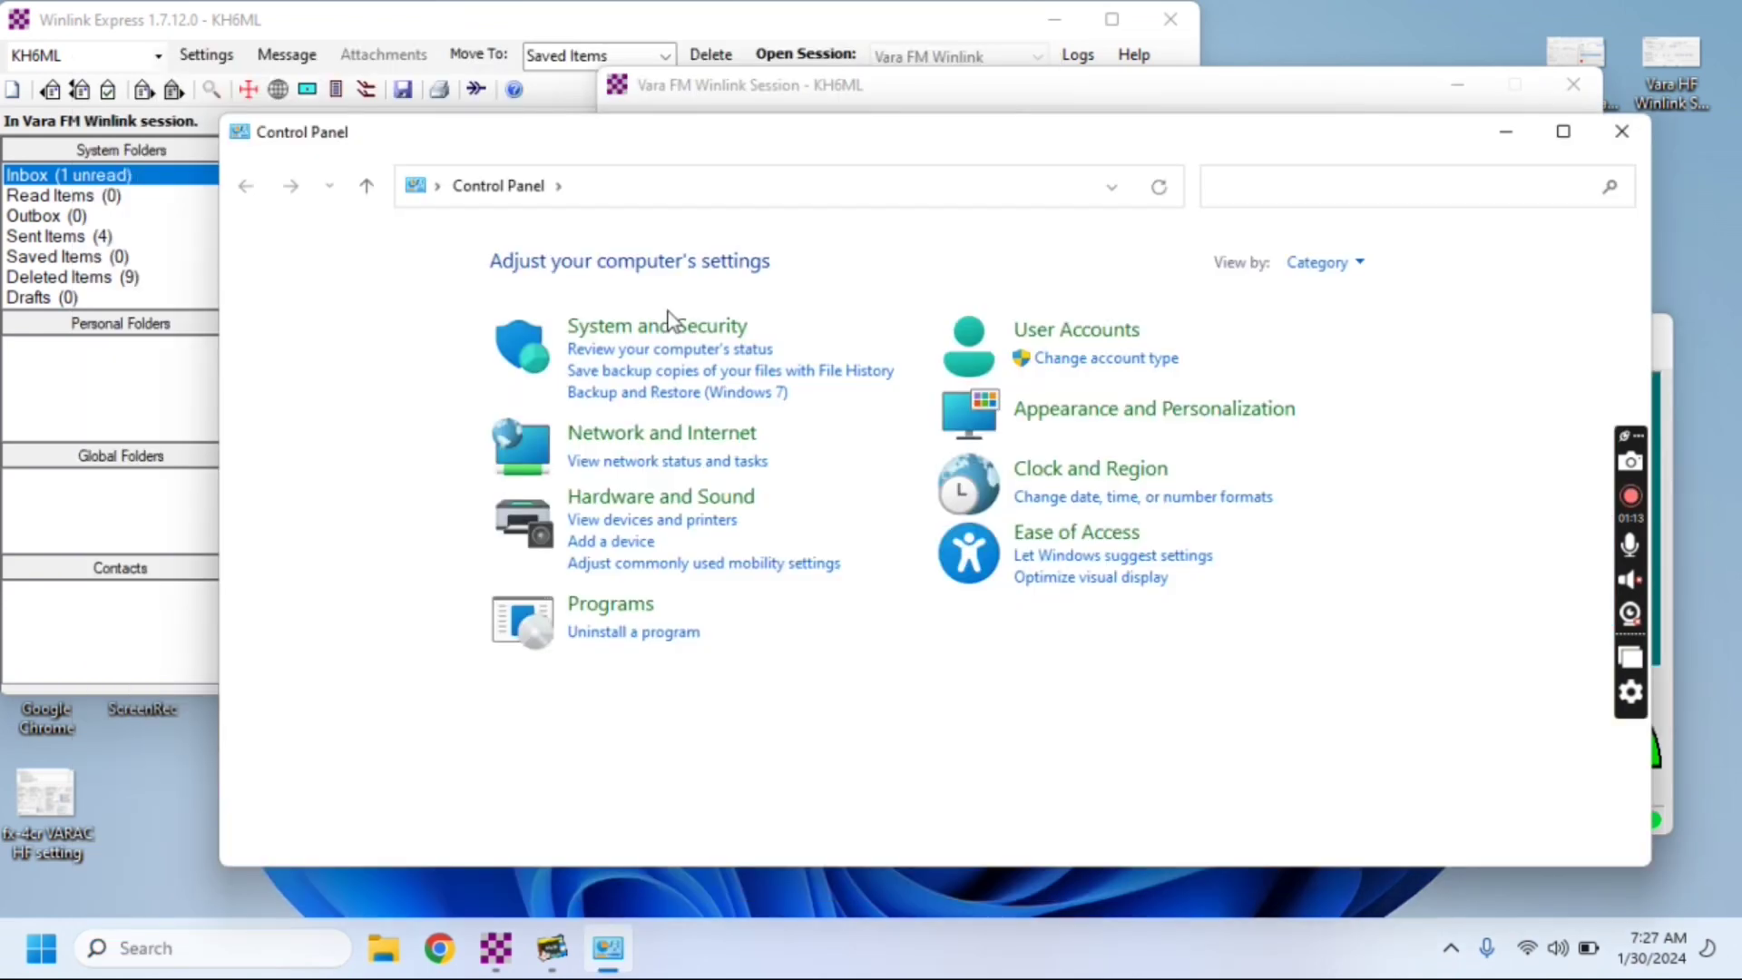
left_click(721, 499)
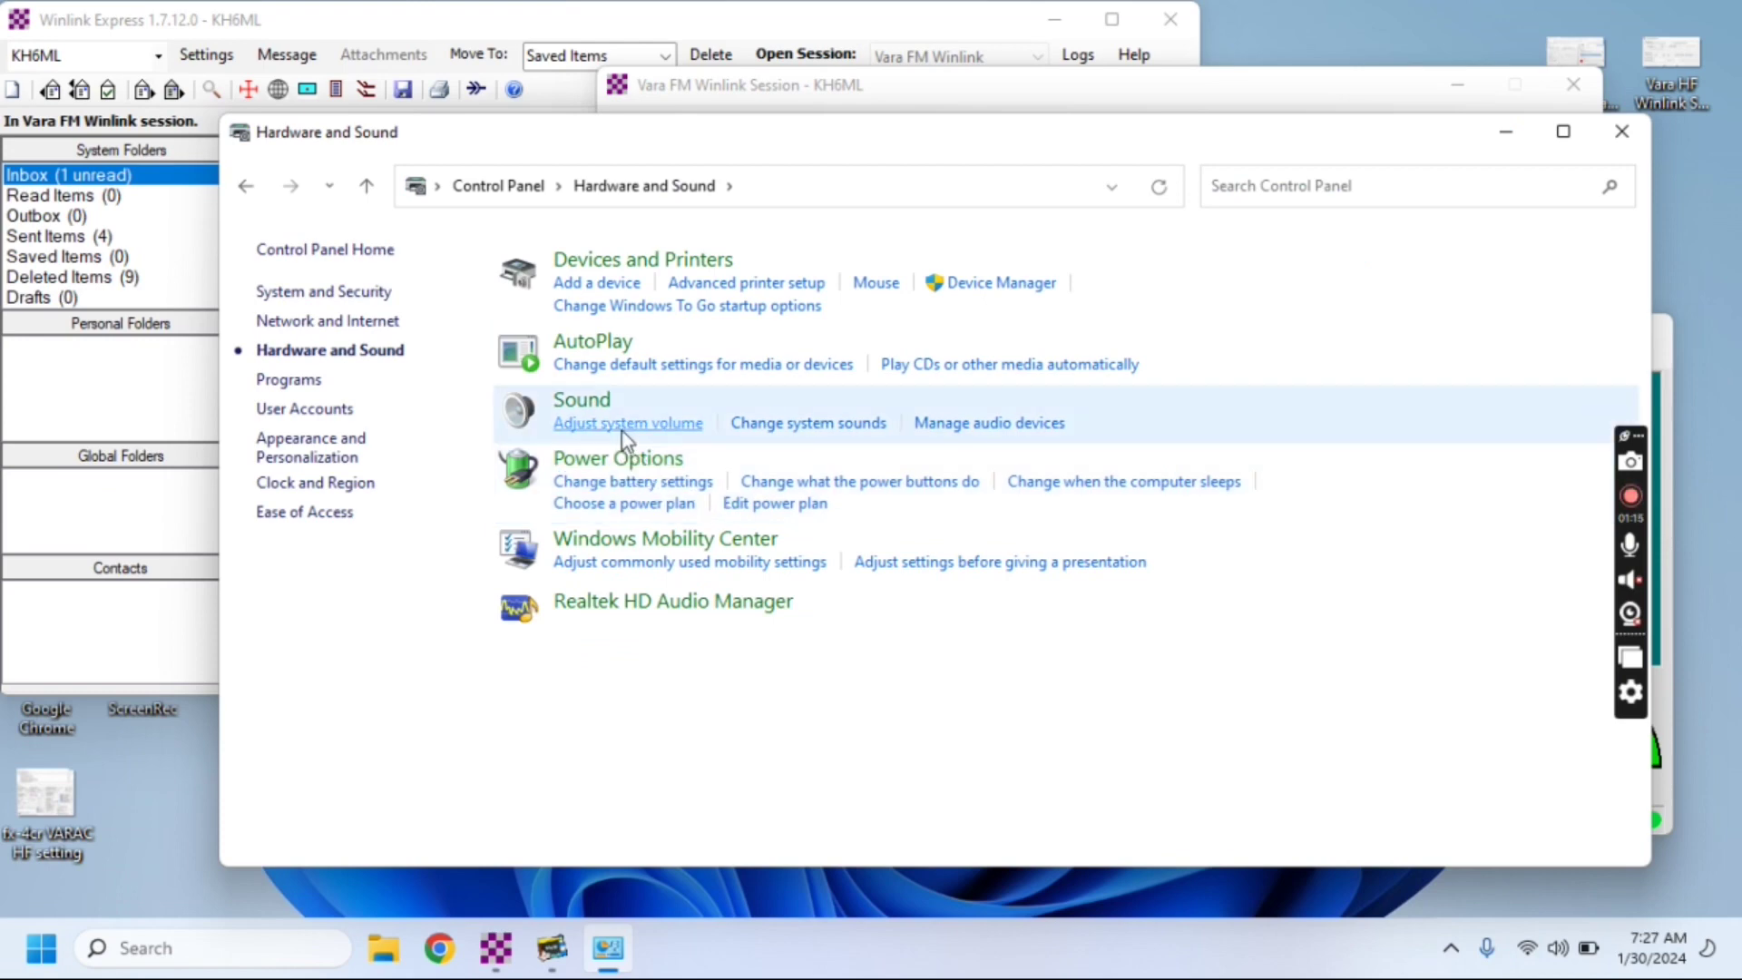
left_click(985, 430)
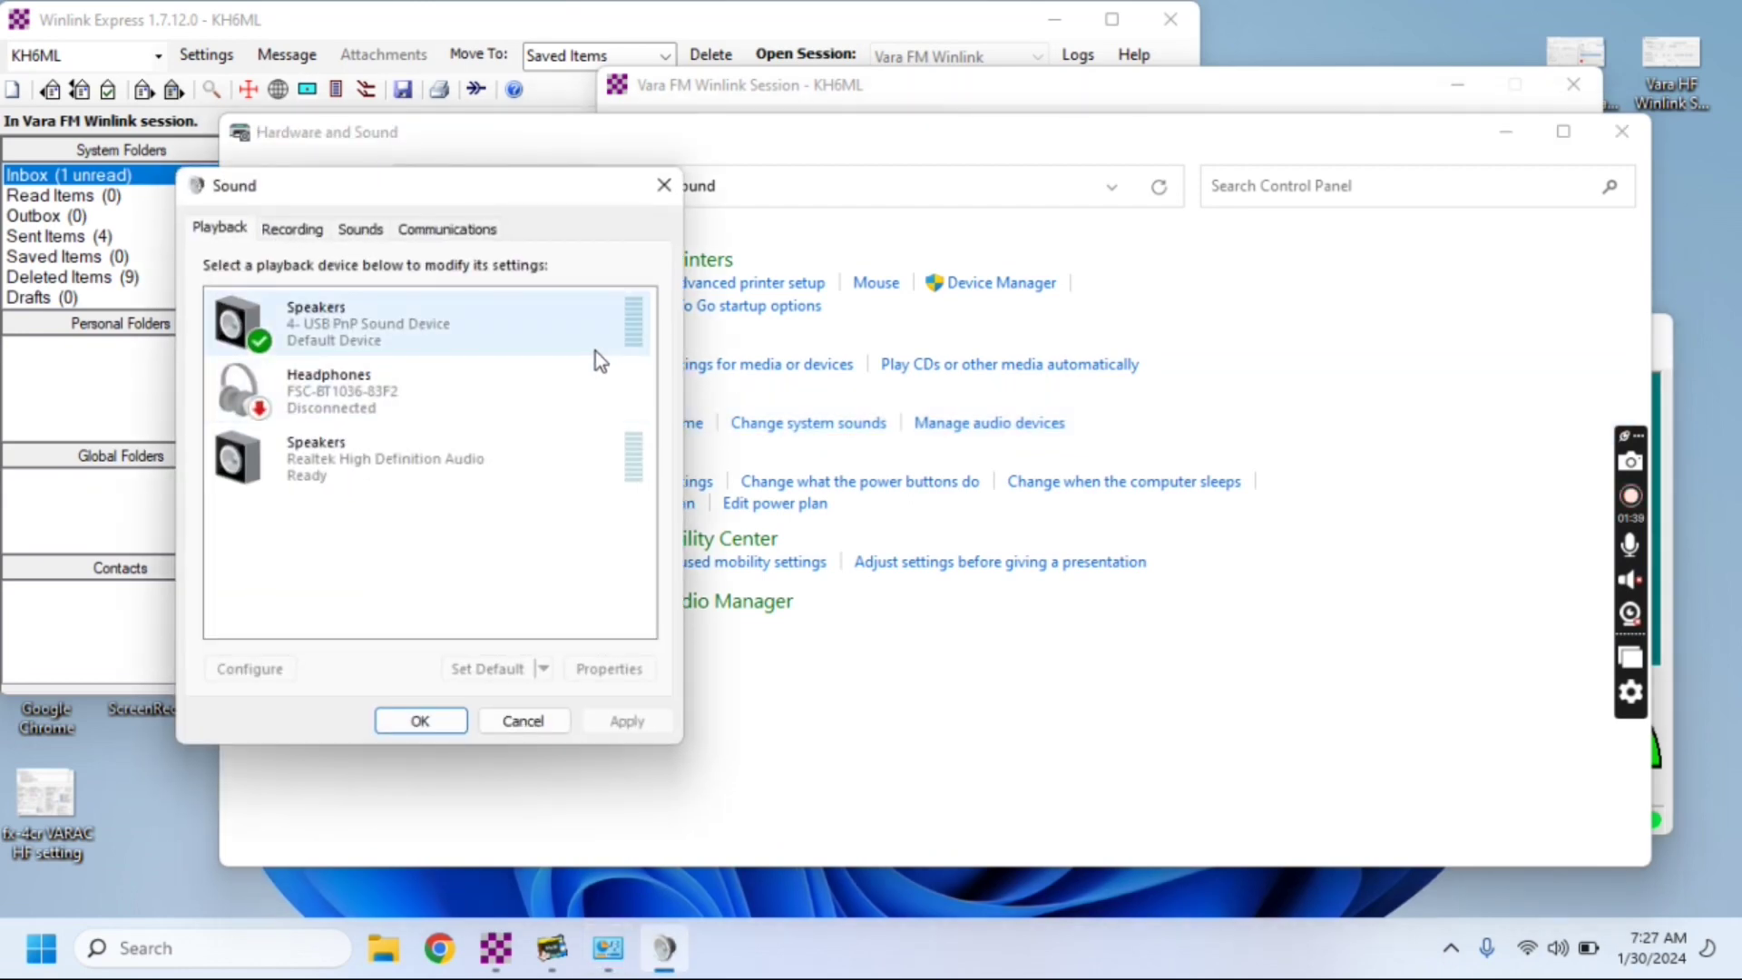
On the Recording tab, open the USB microphone's properties and review its Custom, Advanced and Levels tabs
left_click(283, 234)
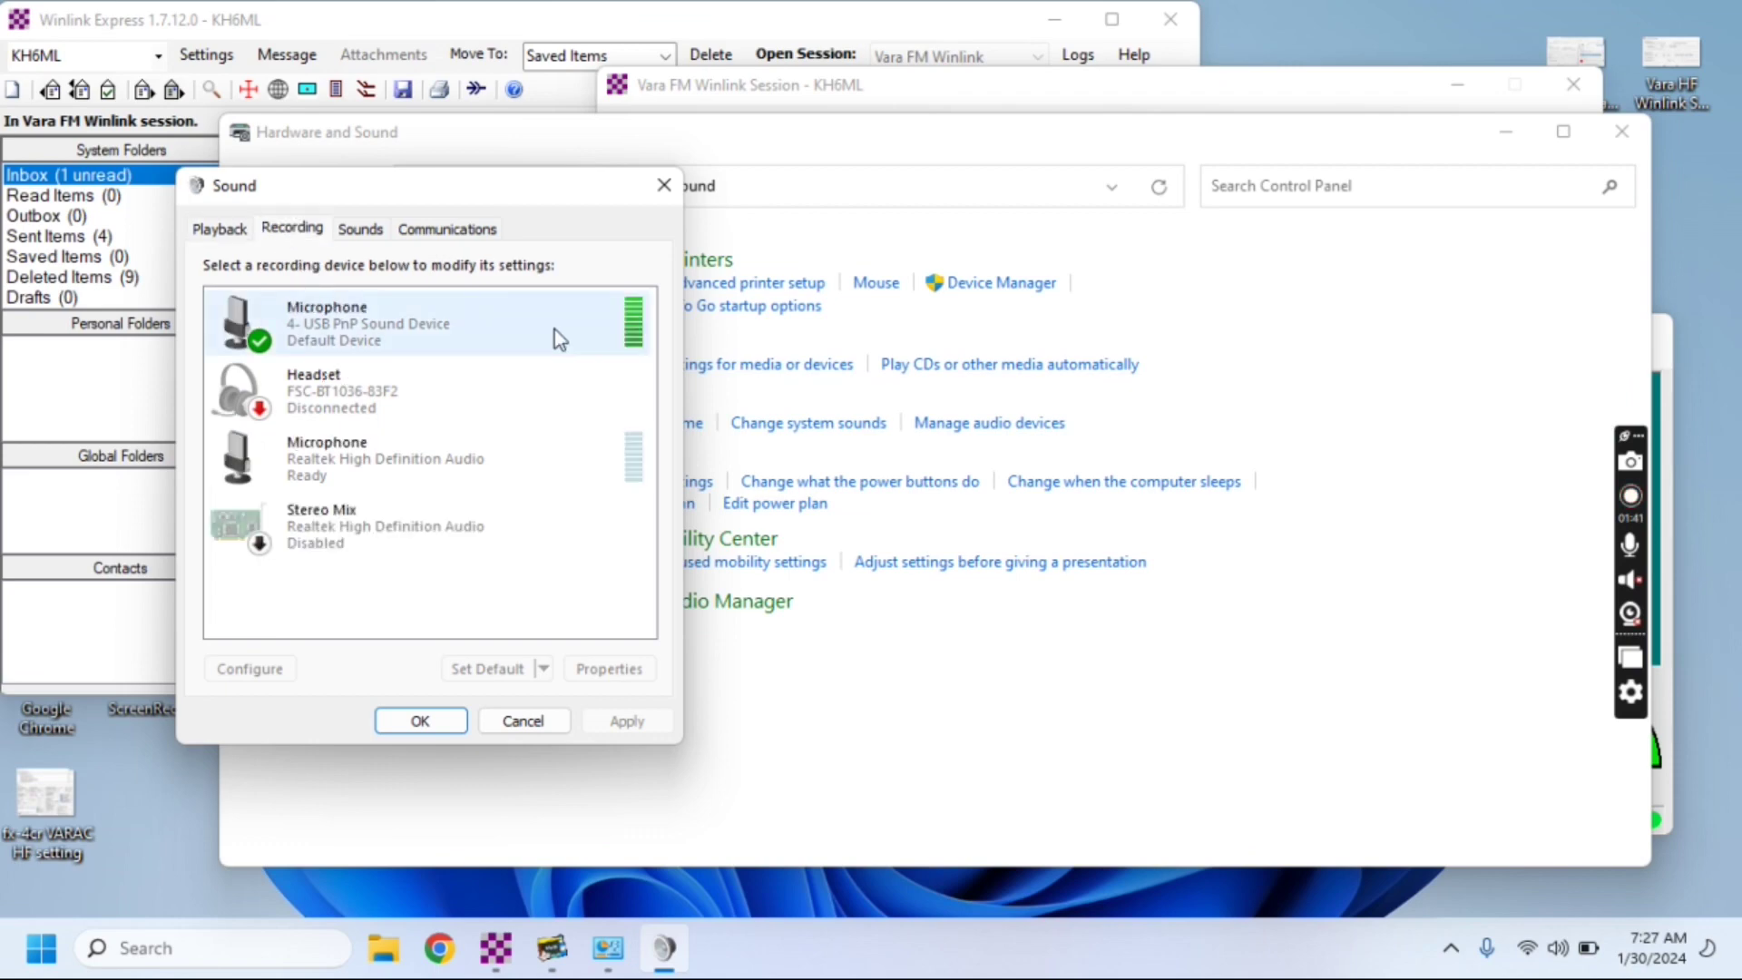
left_click(552, 948)
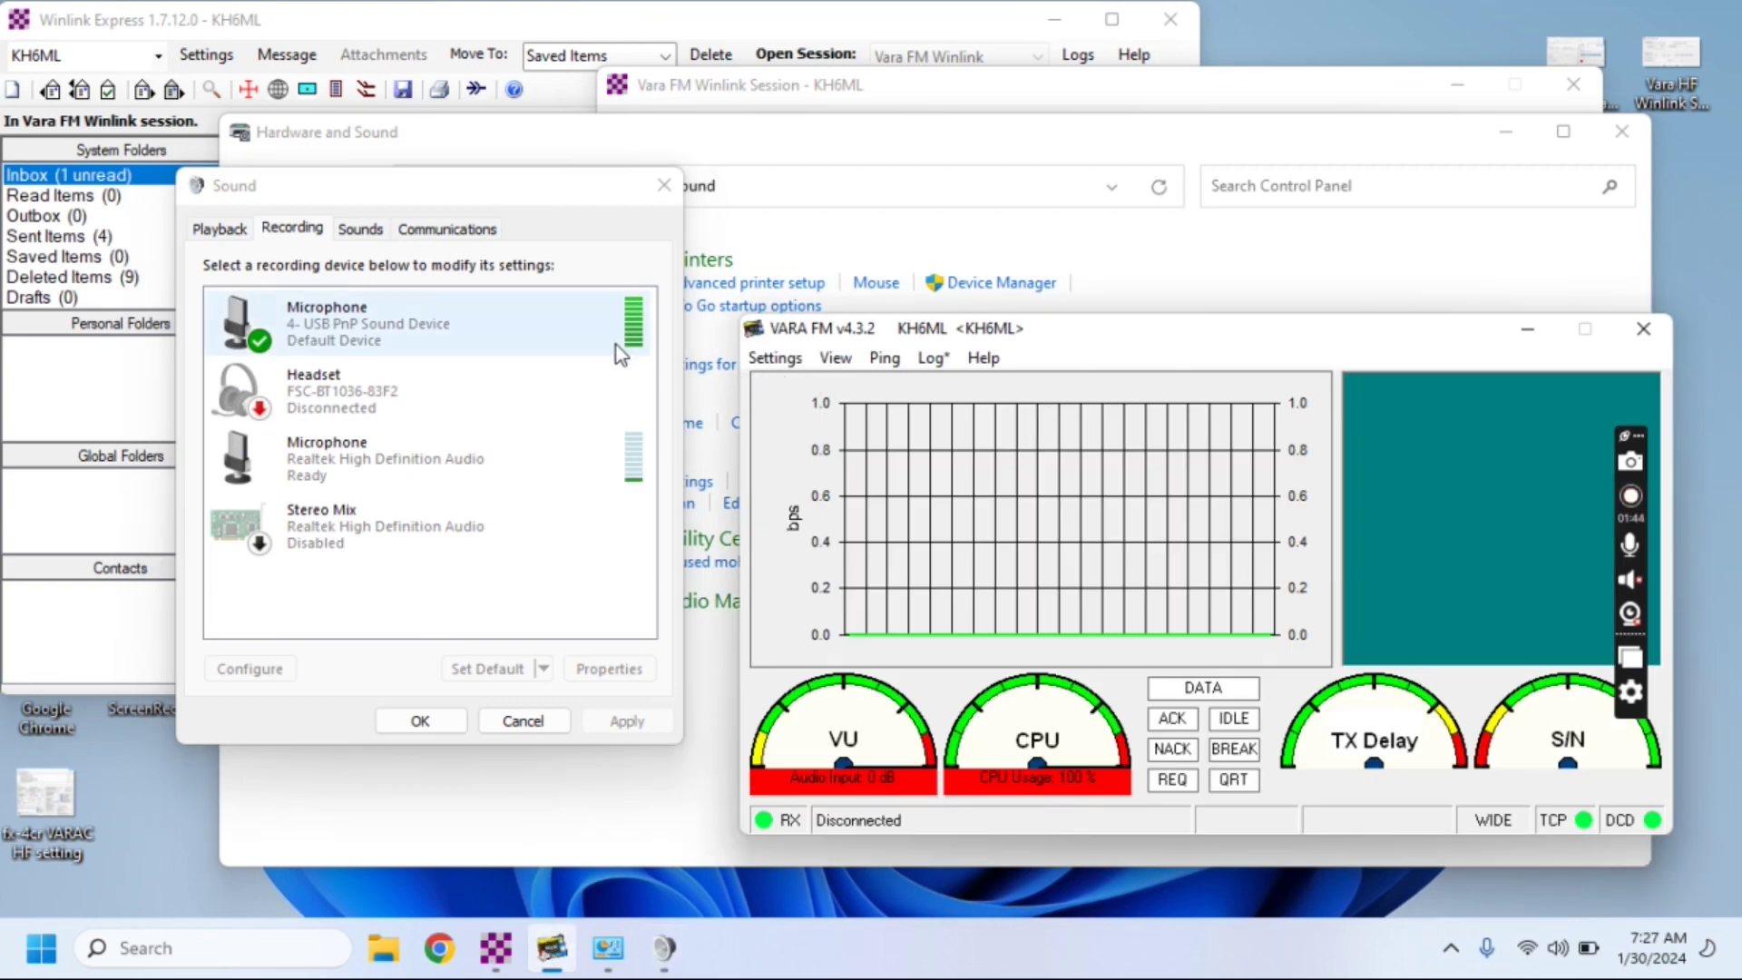
left_click(385, 350)
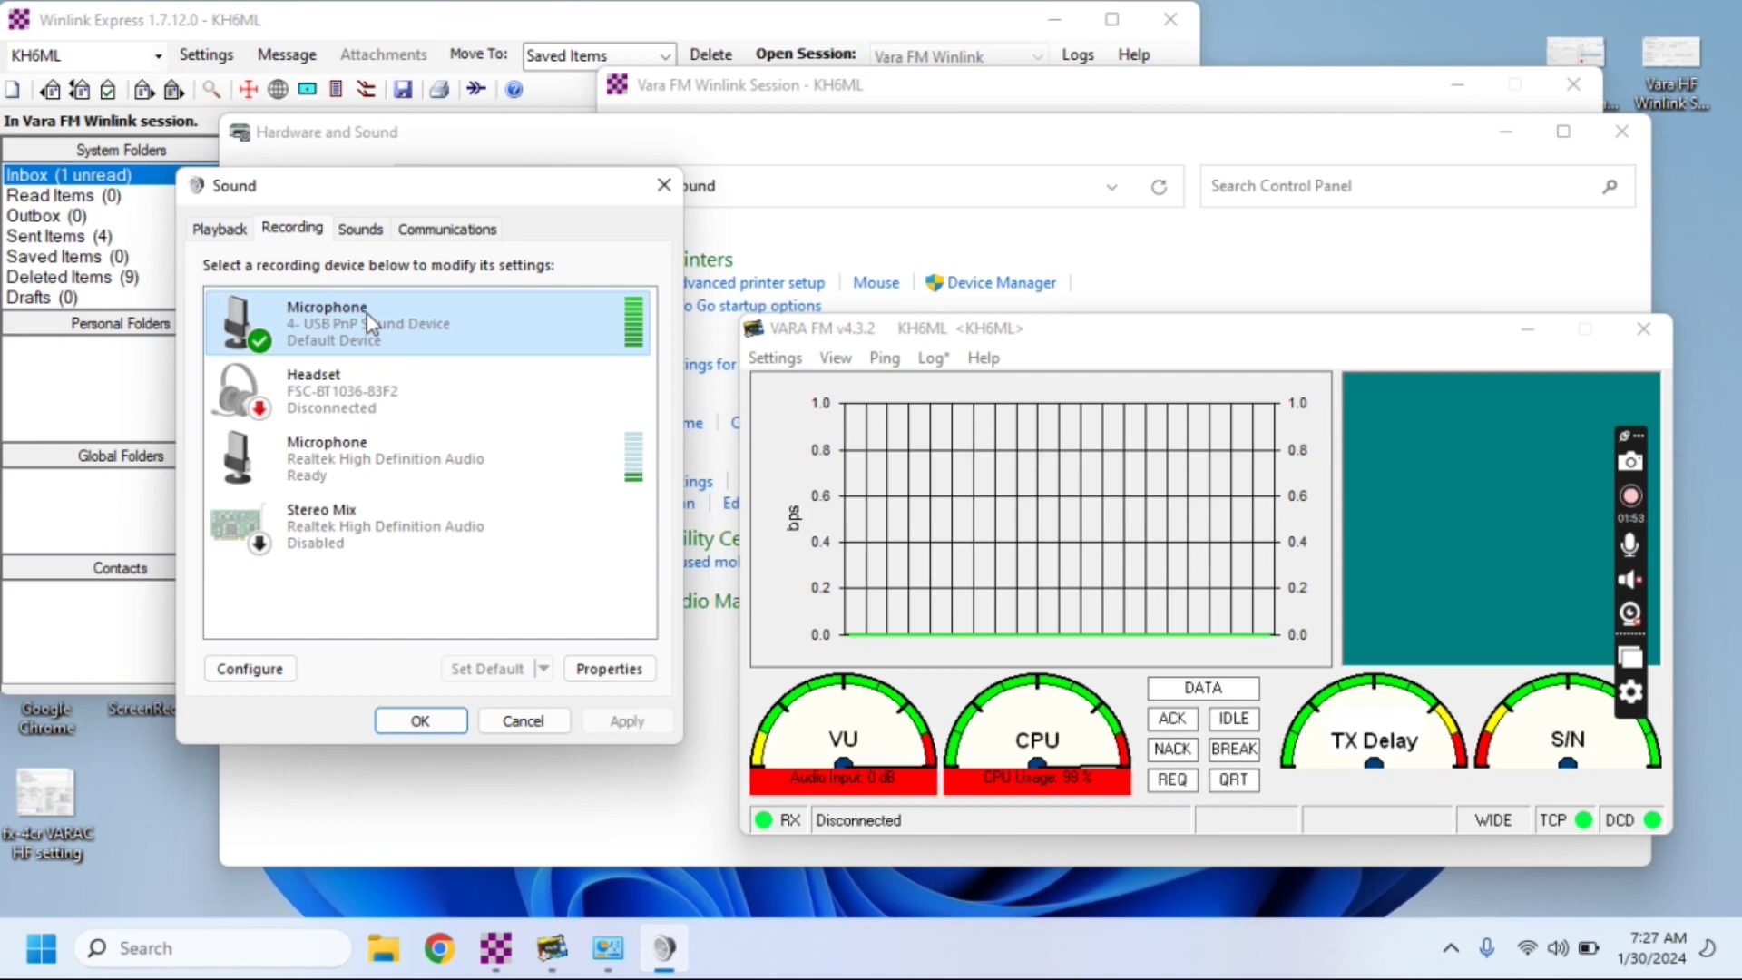
double_click(366, 313)
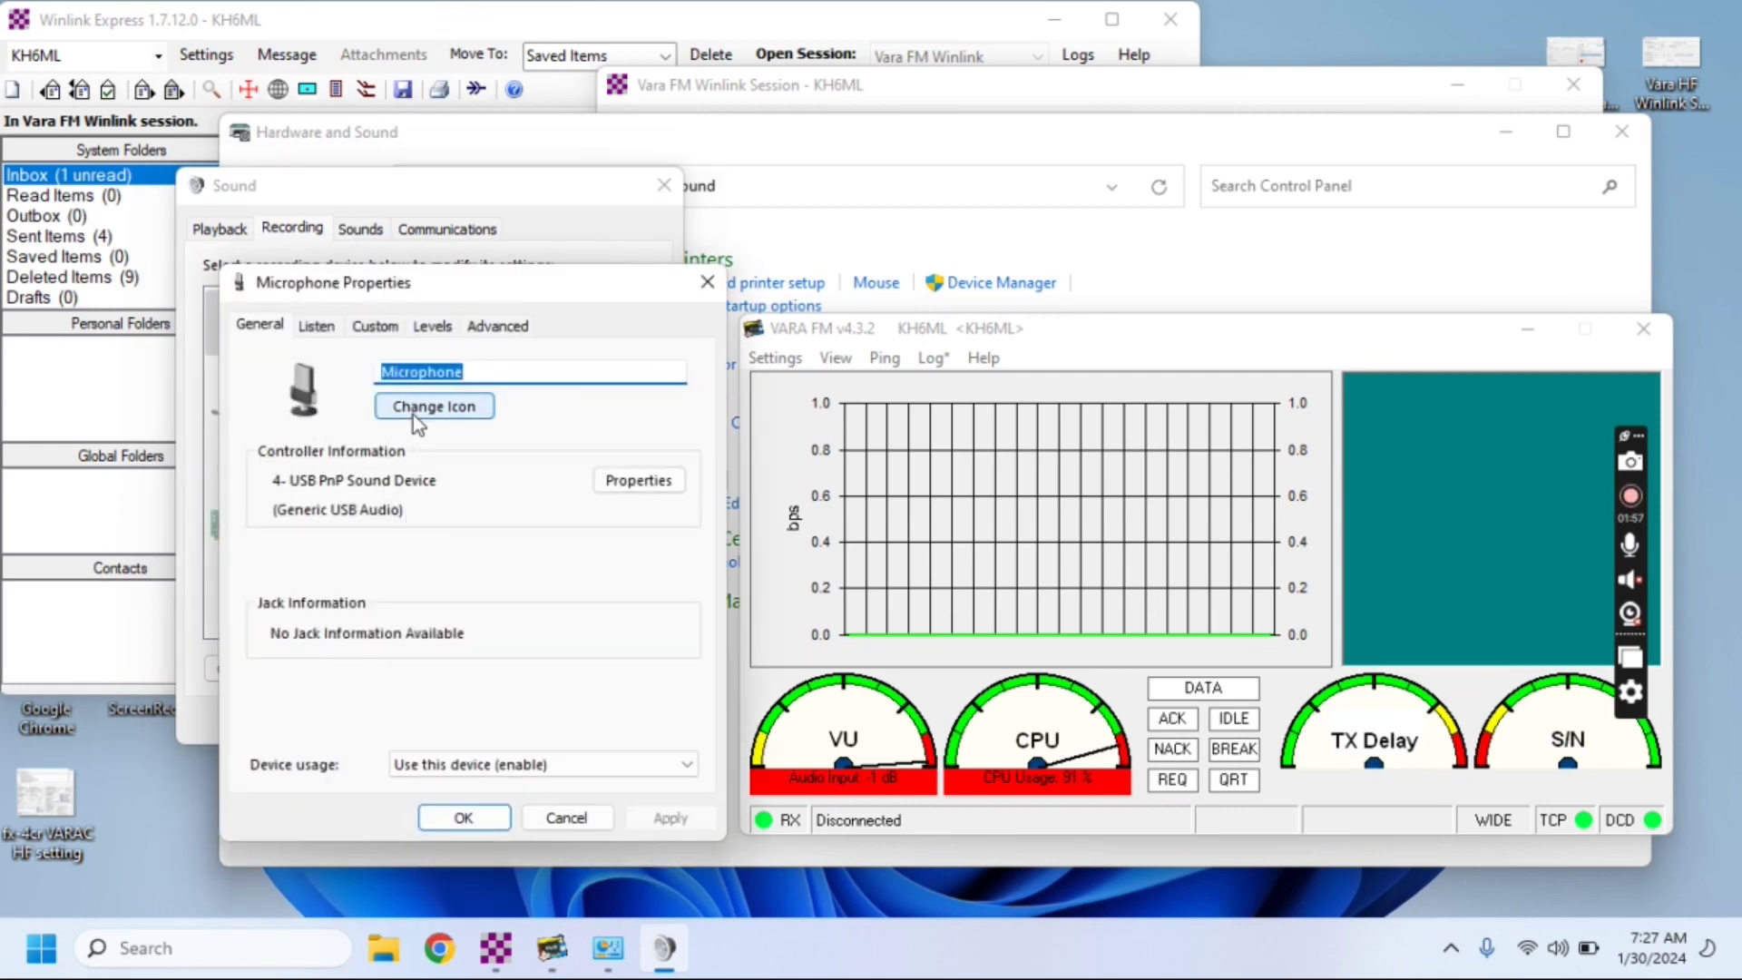
left_click(363, 332)
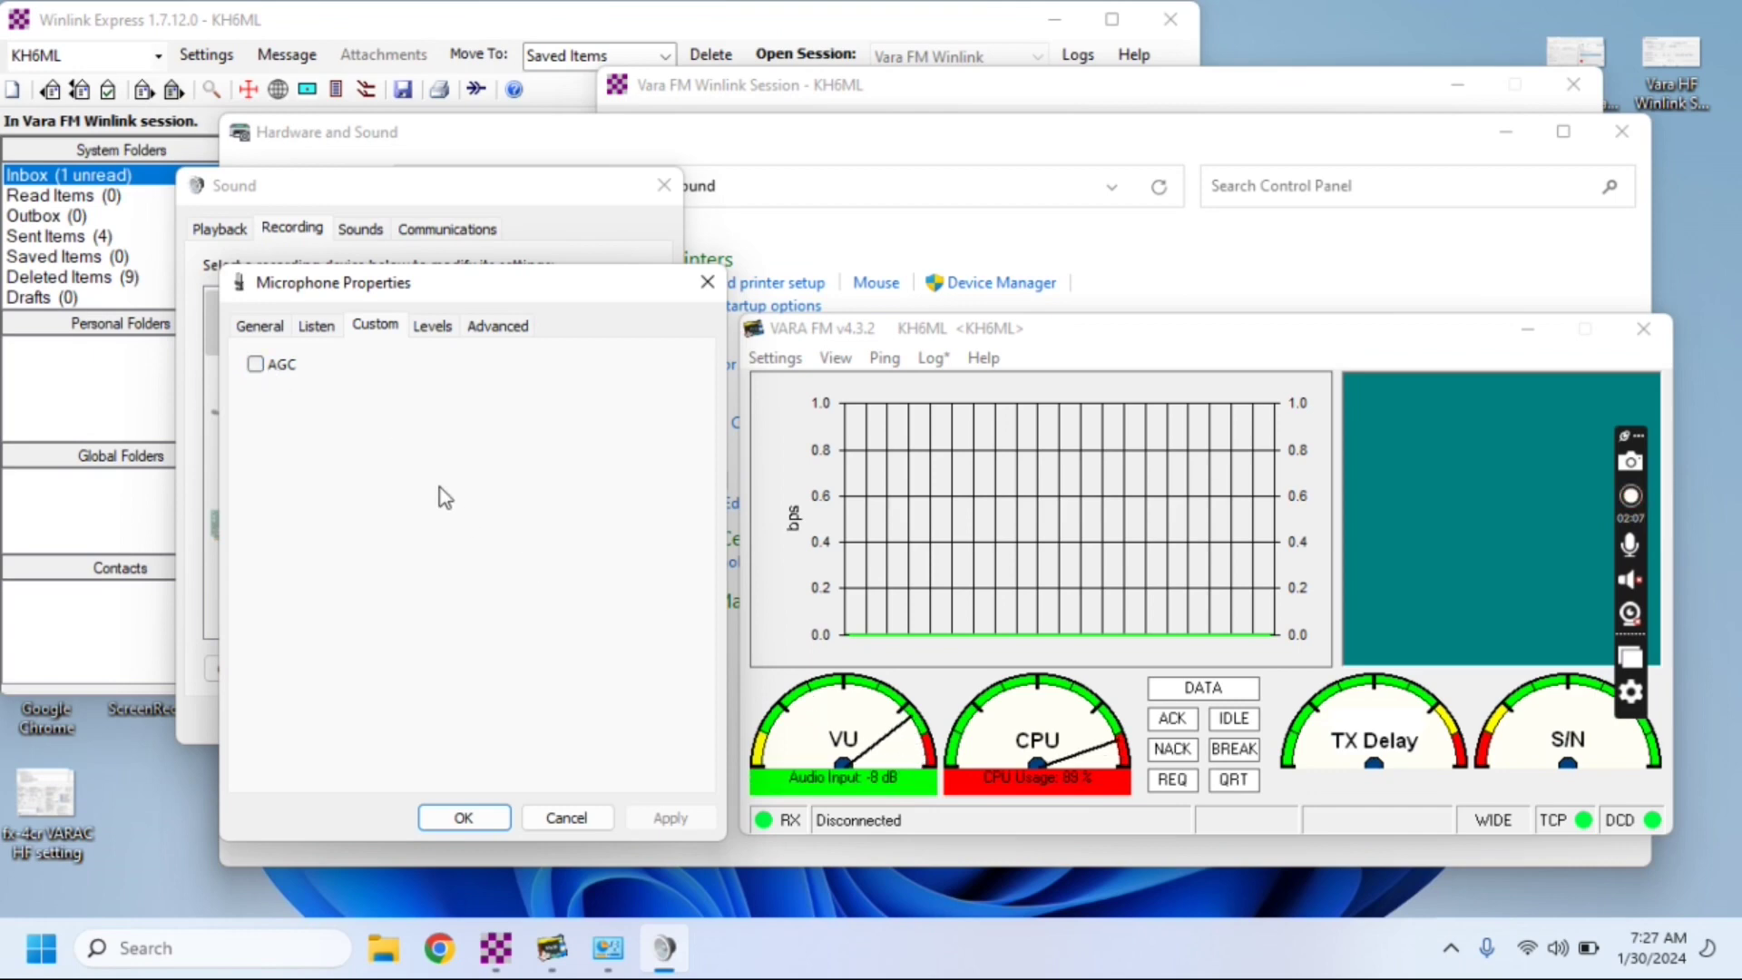
left_click(488, 338)
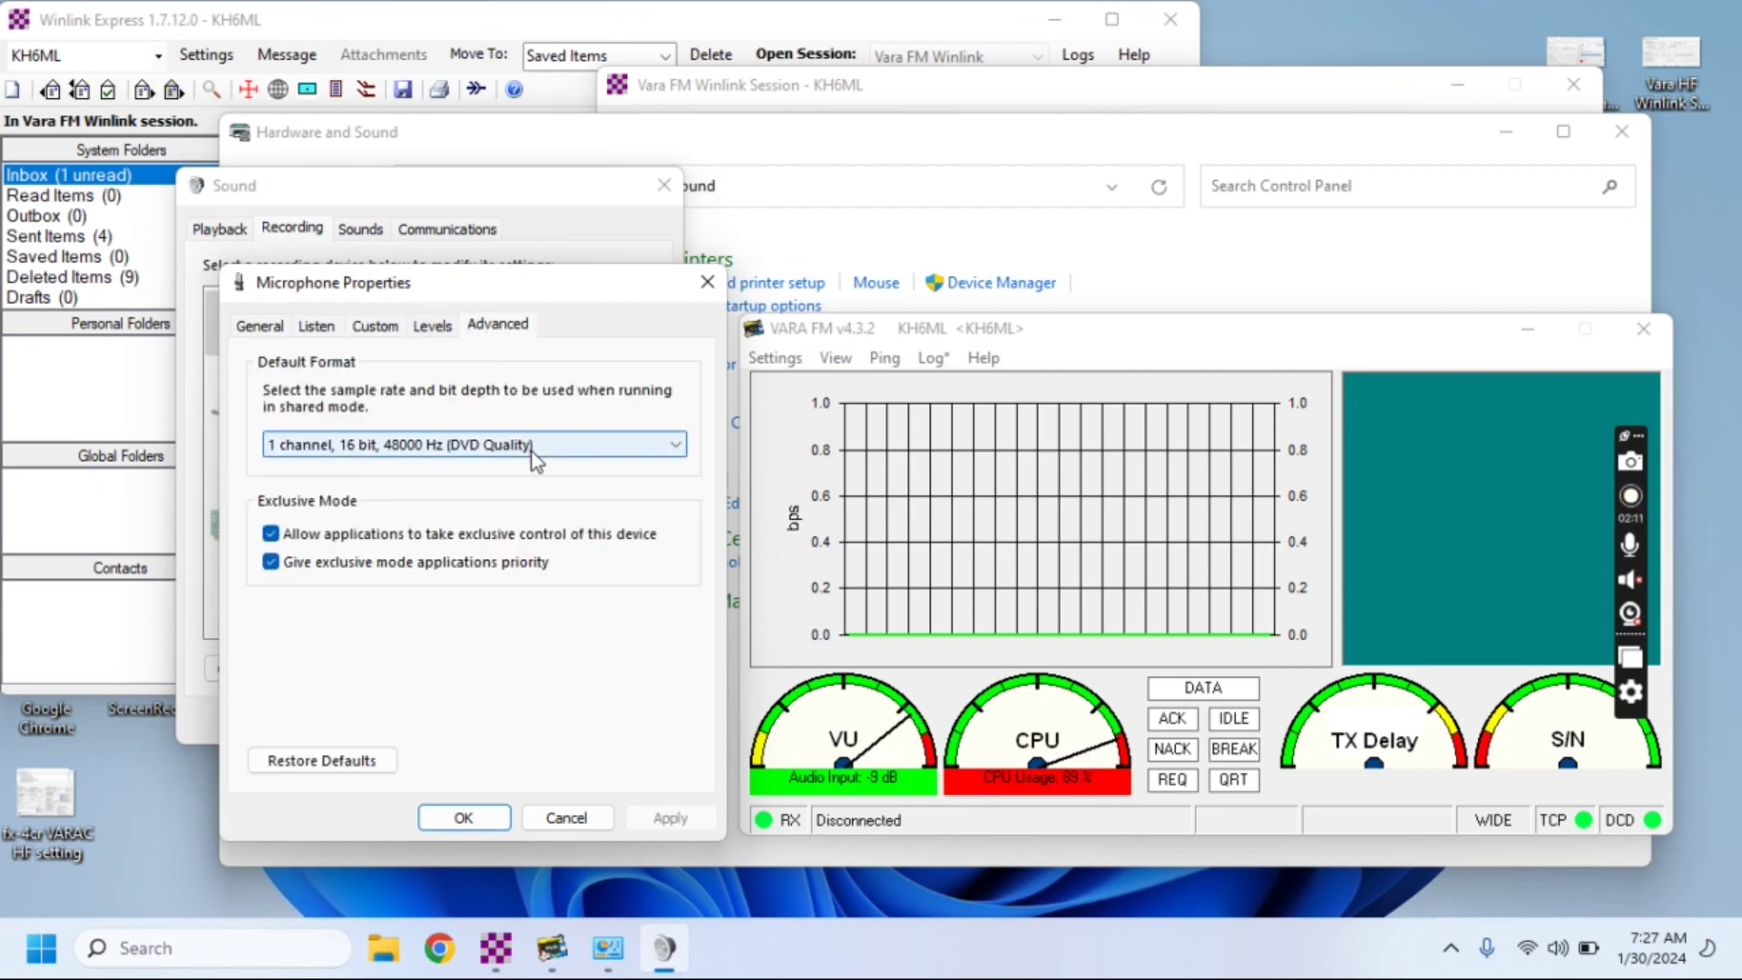
left_click(423, 332)
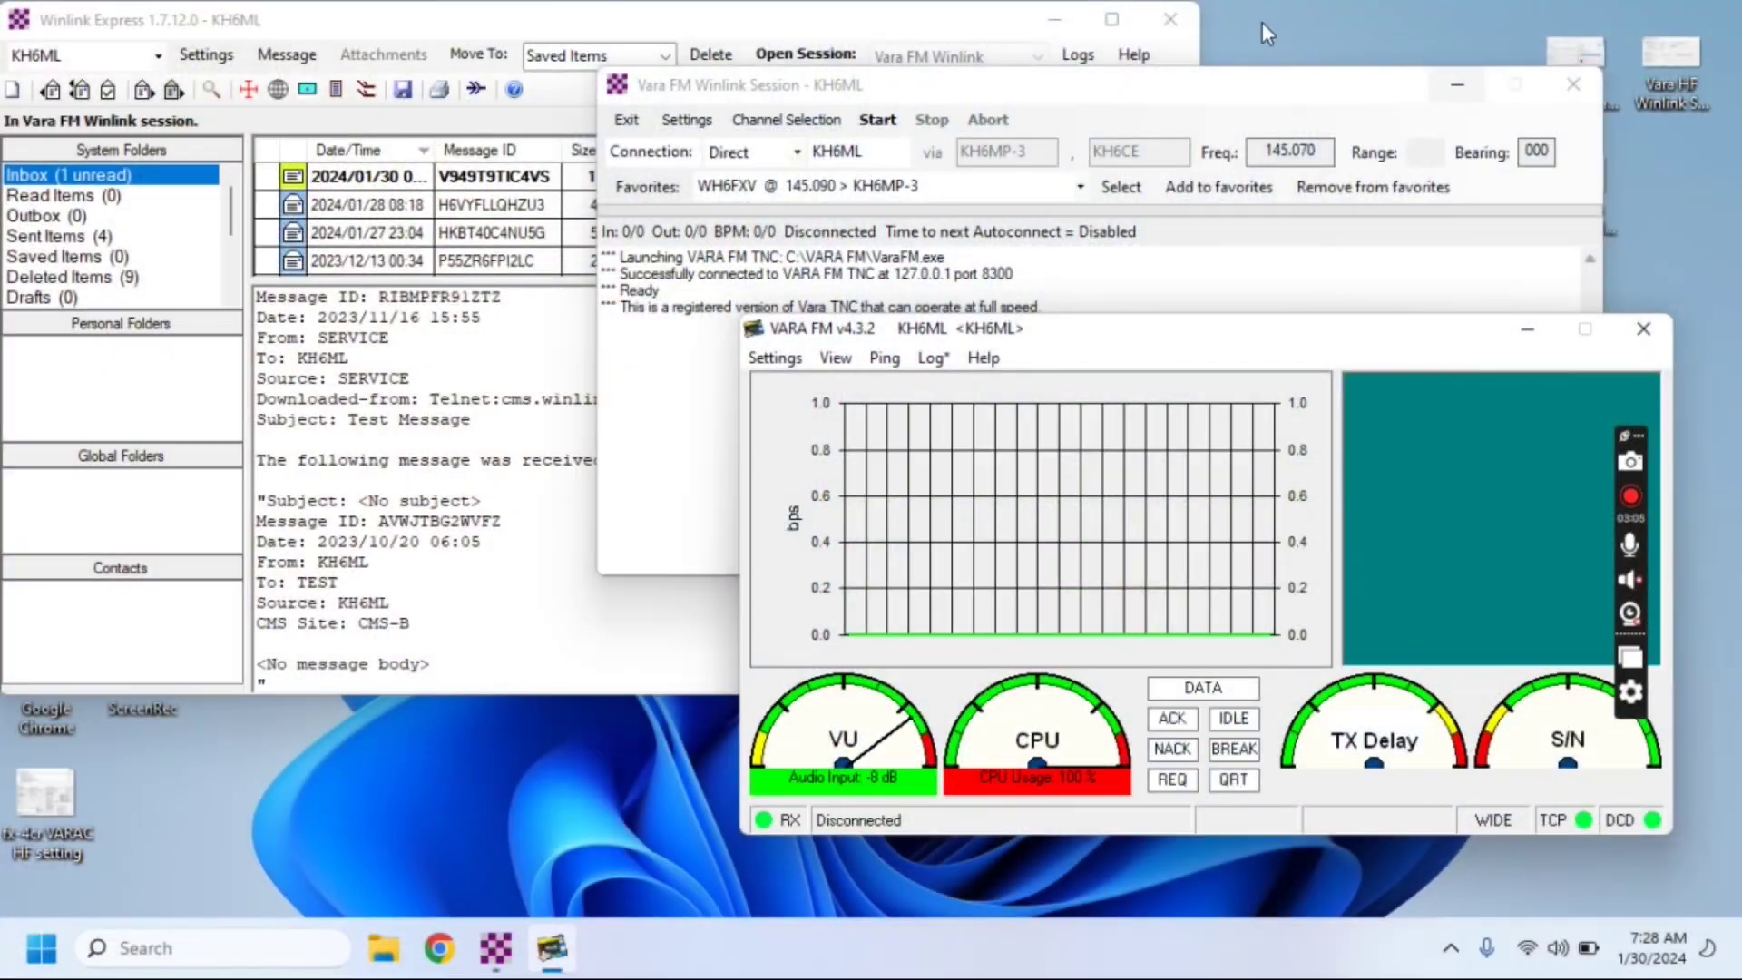
Select the nearest gateway station on 145.070 from Channel Selection
left_click(830, 122)
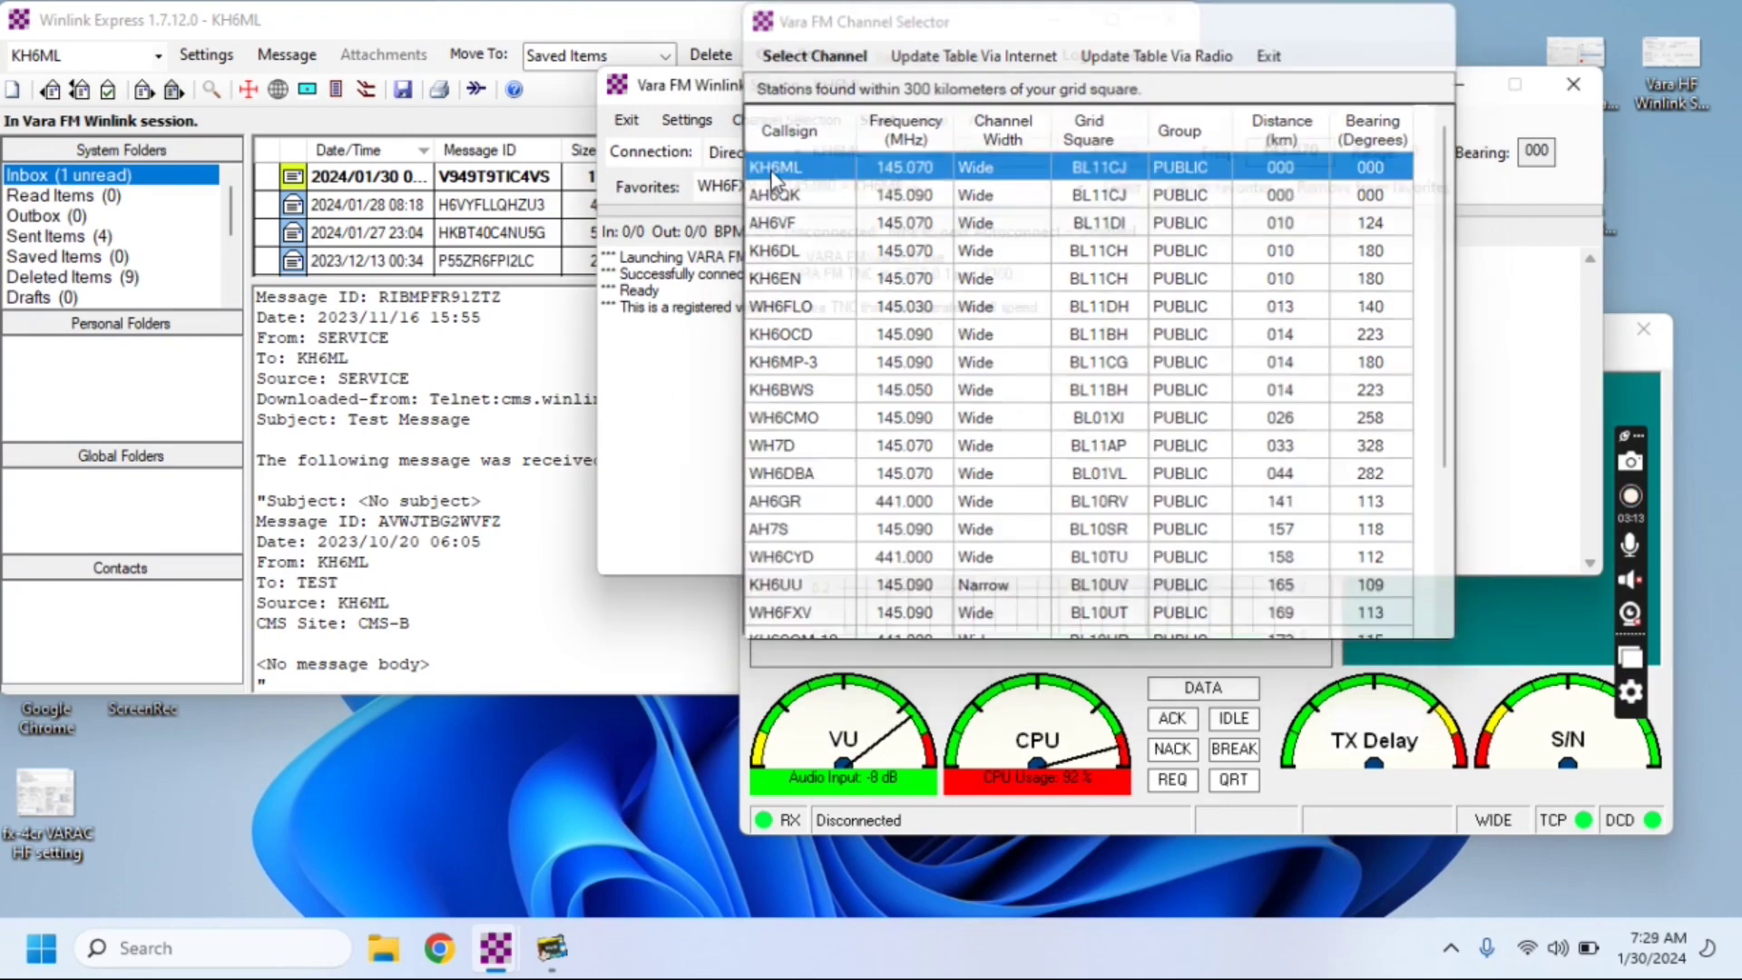
double_click(773, 168)
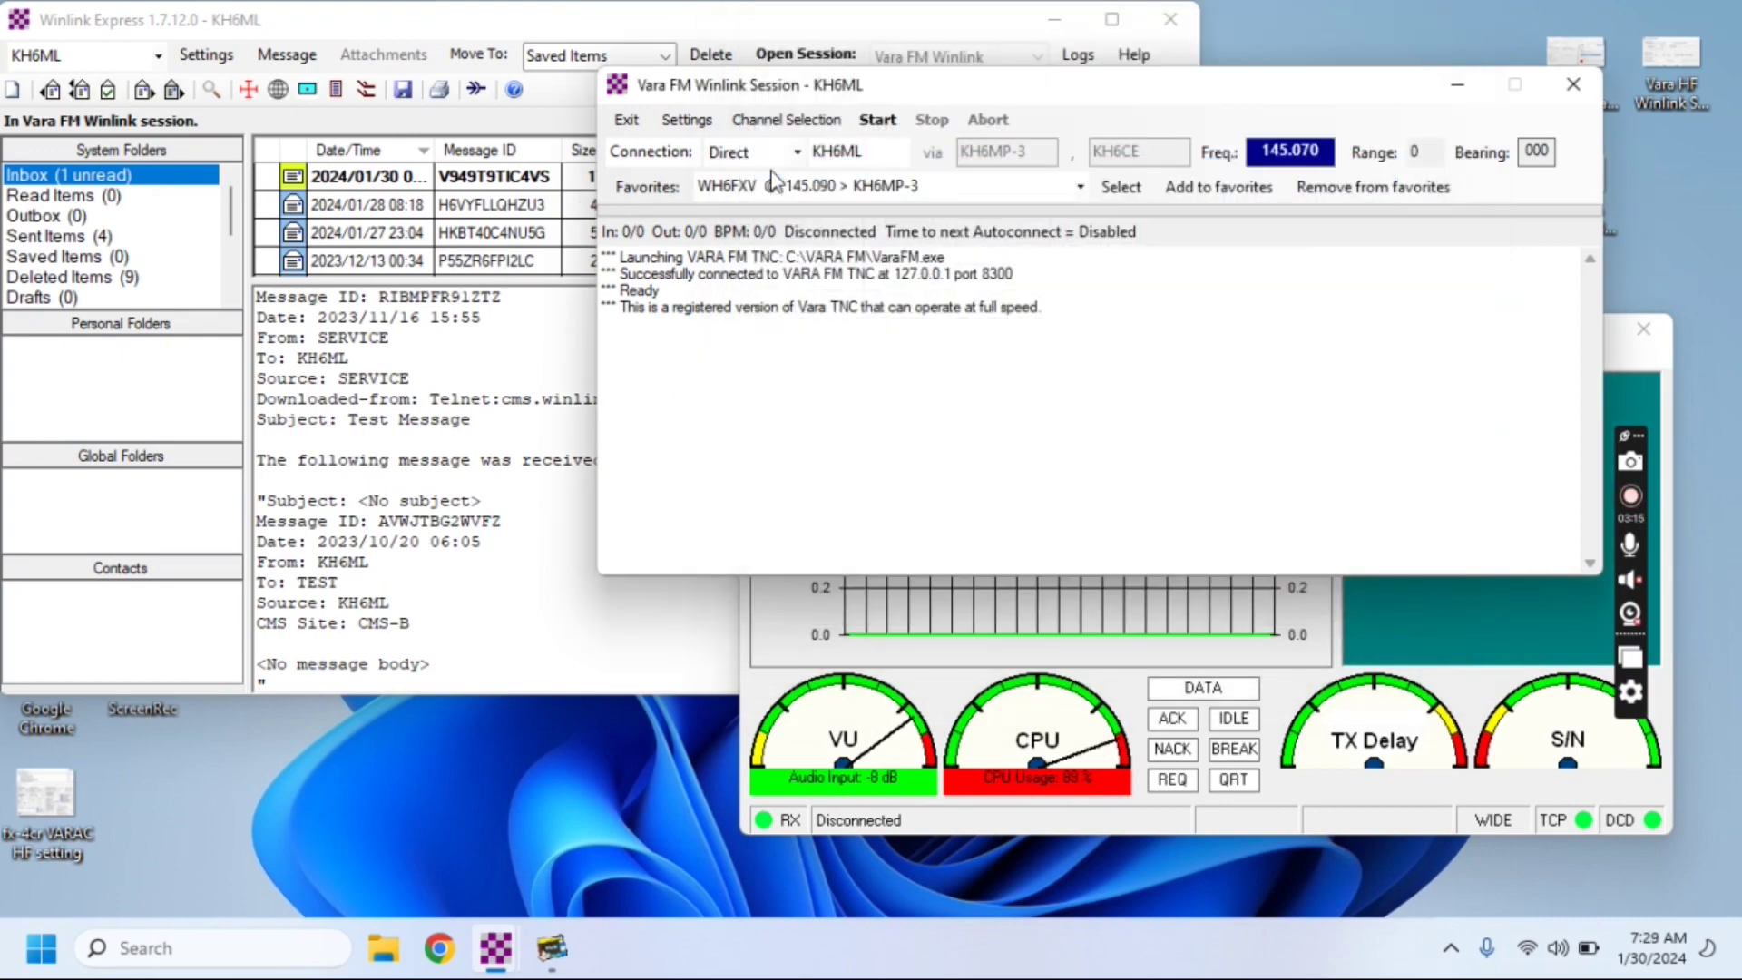
left_click(816, 154)
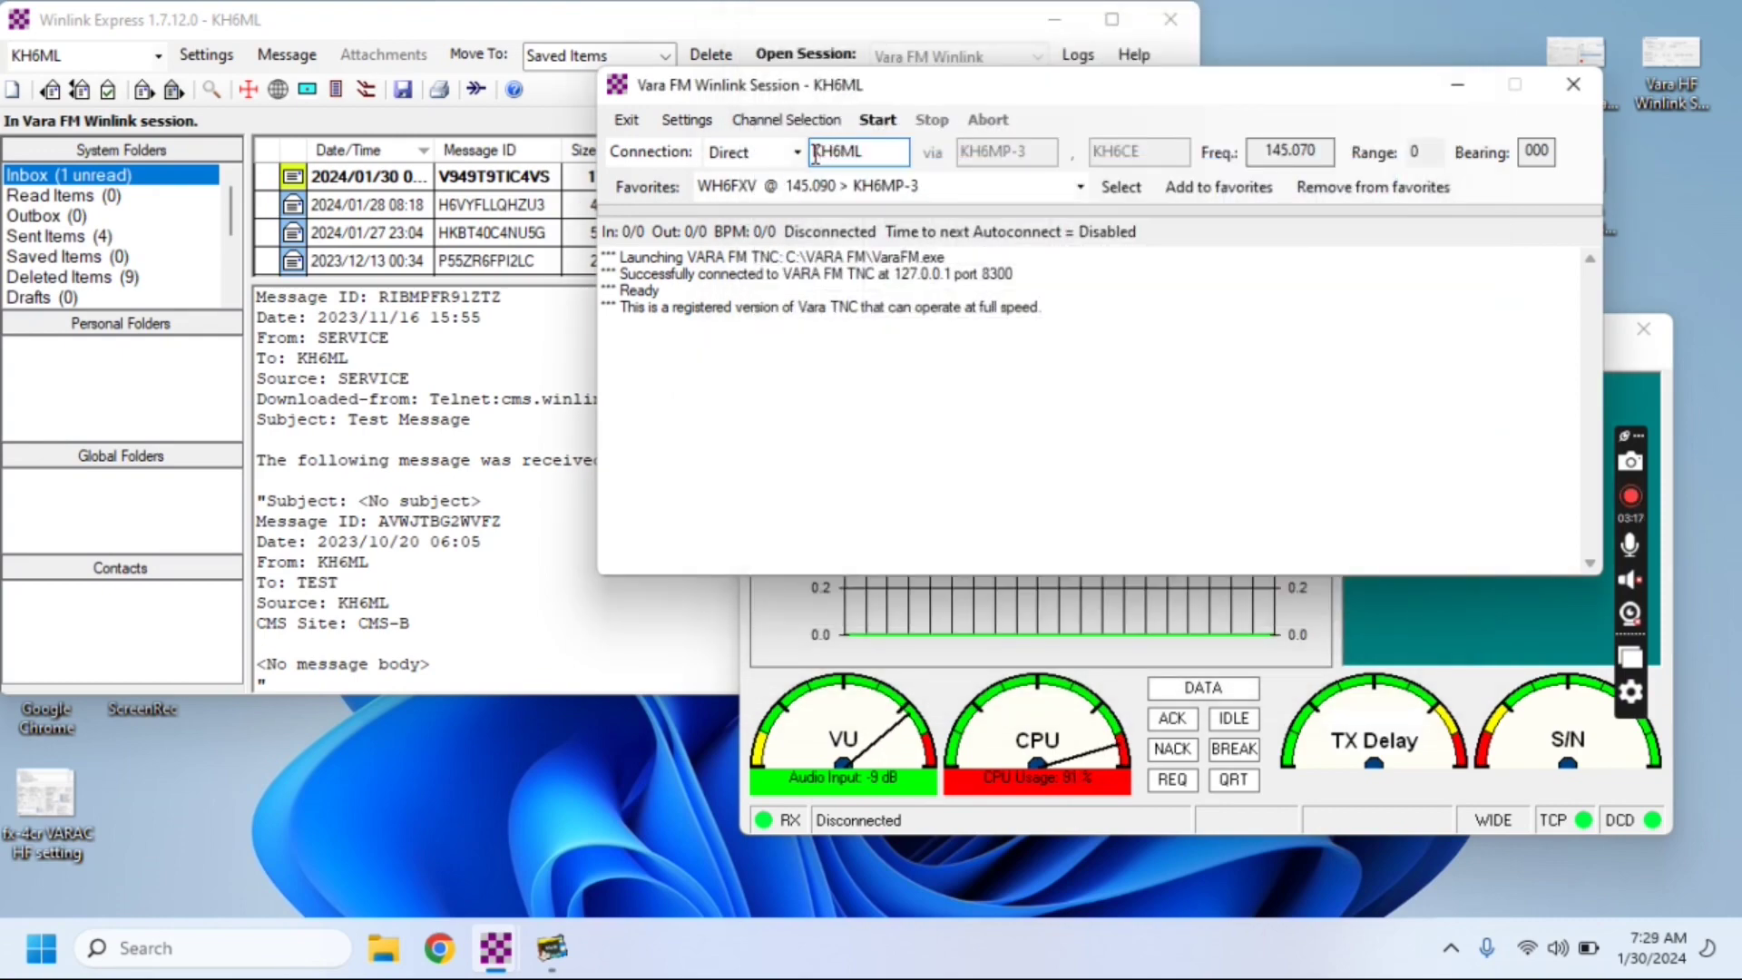
key("Tab")
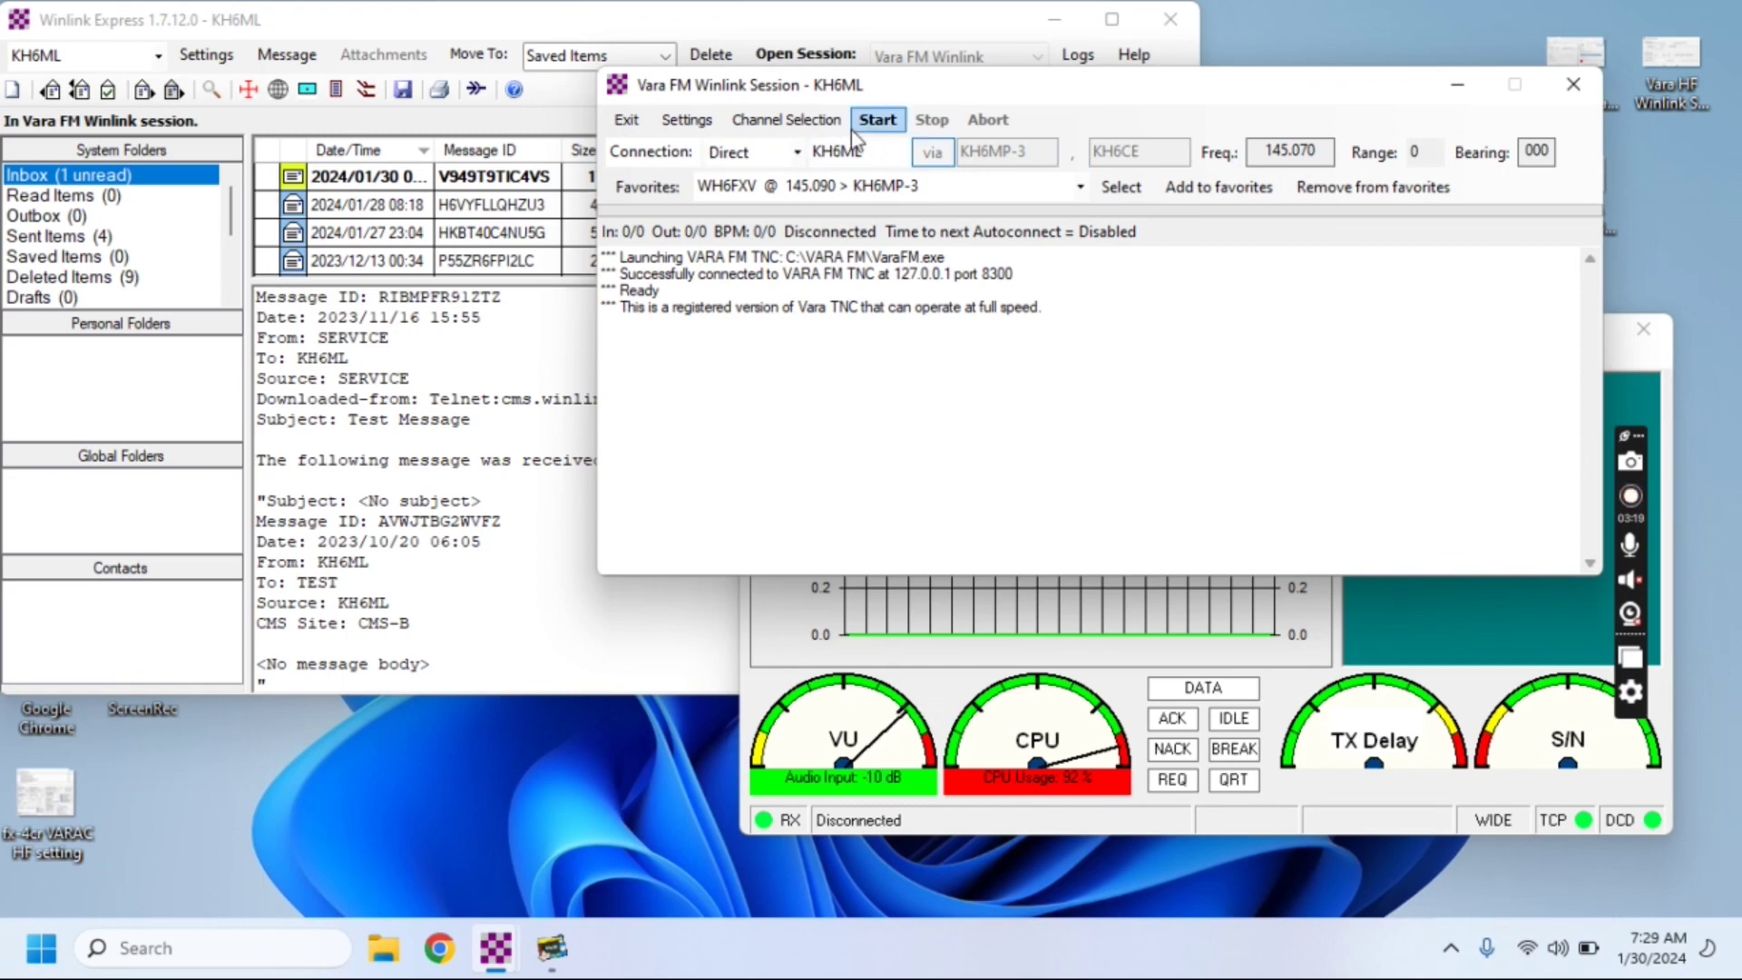
Clear both digipeater via fields and set the connection type to Direct
left_click(797, 152)
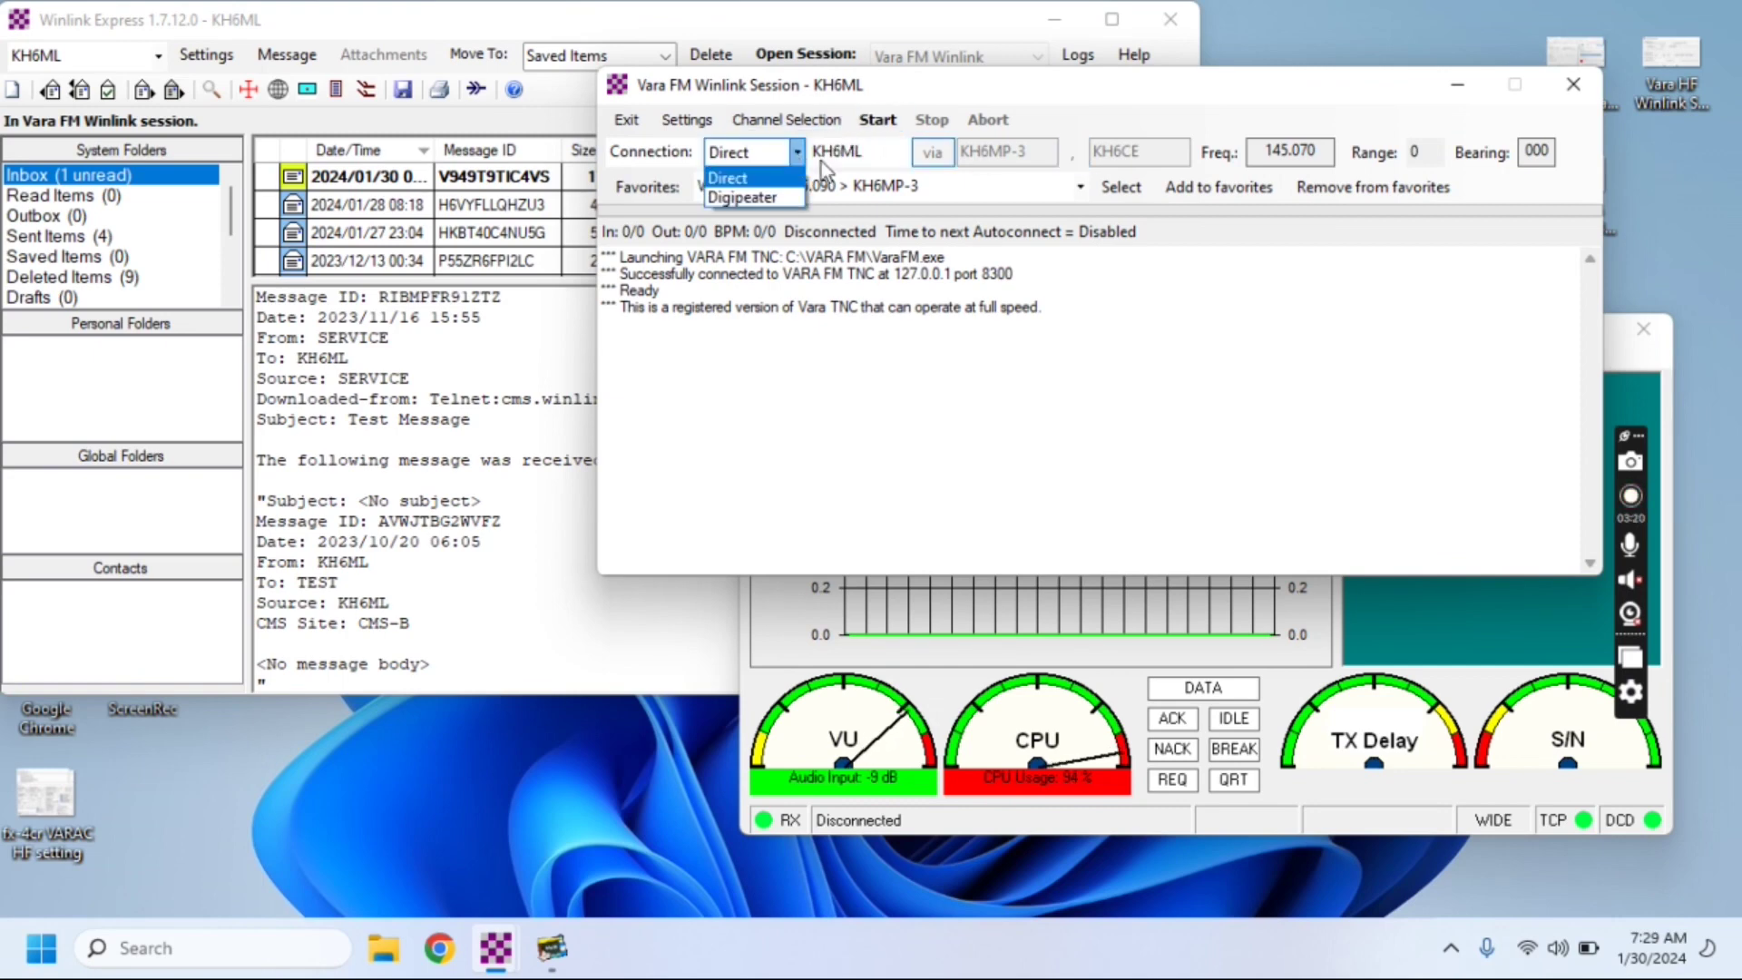
left_click(781, 200)
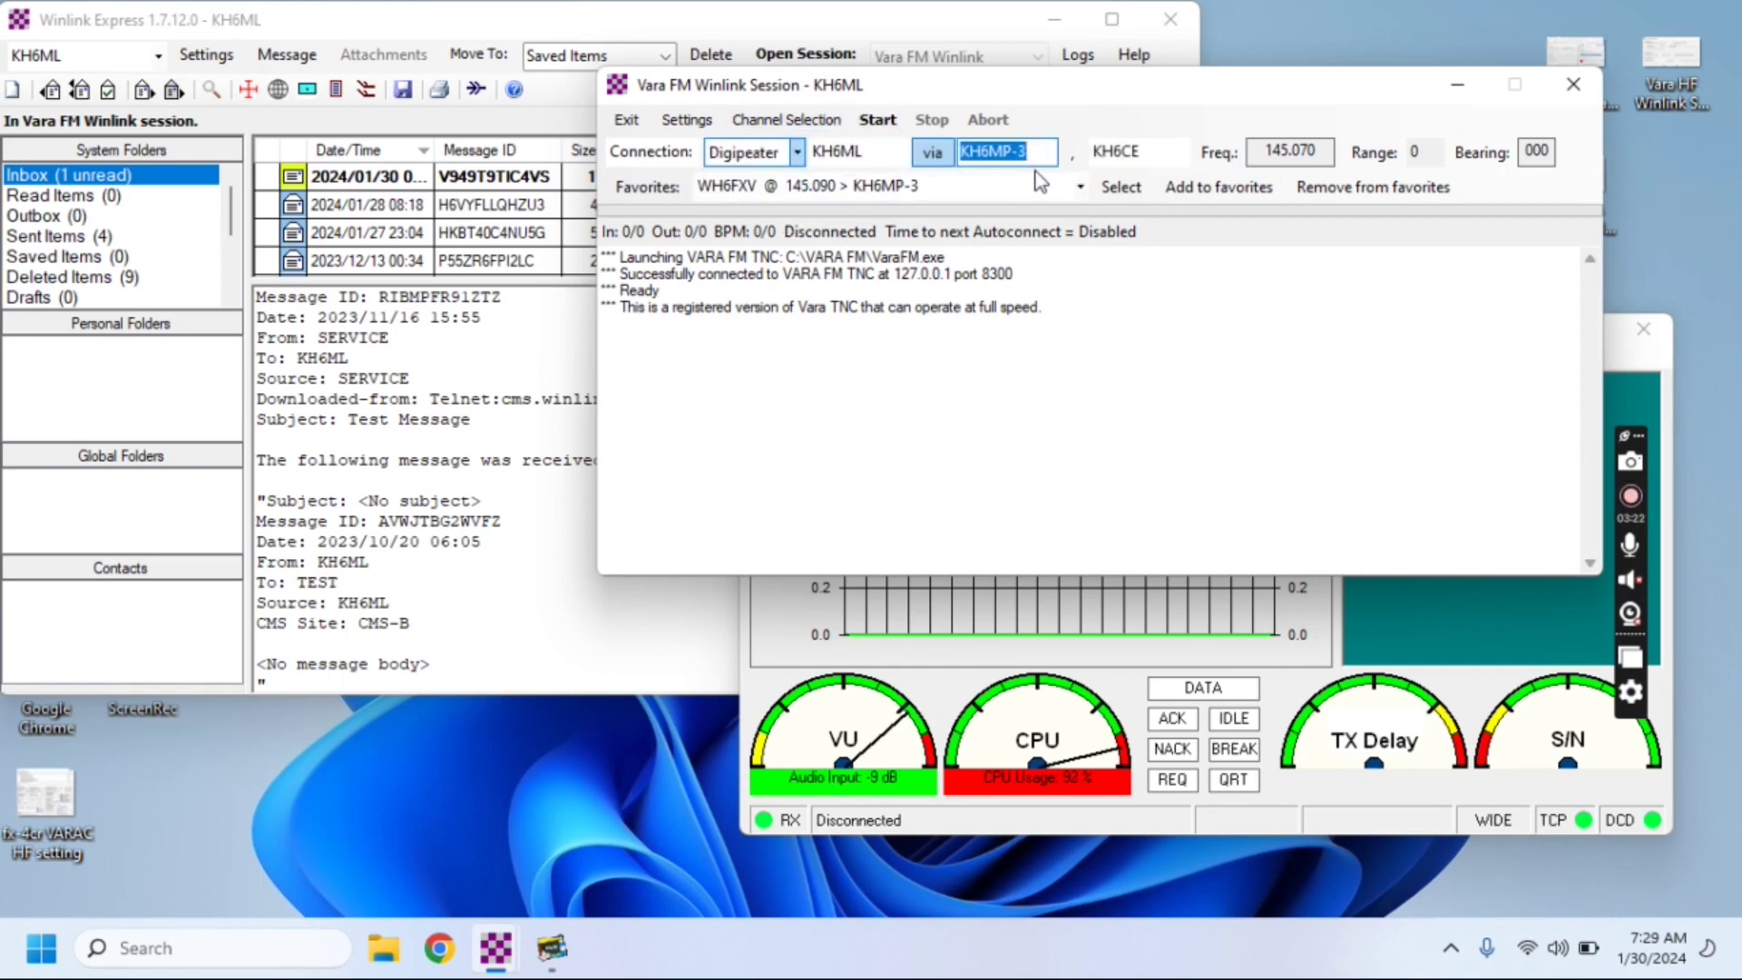
key("BackSpace")
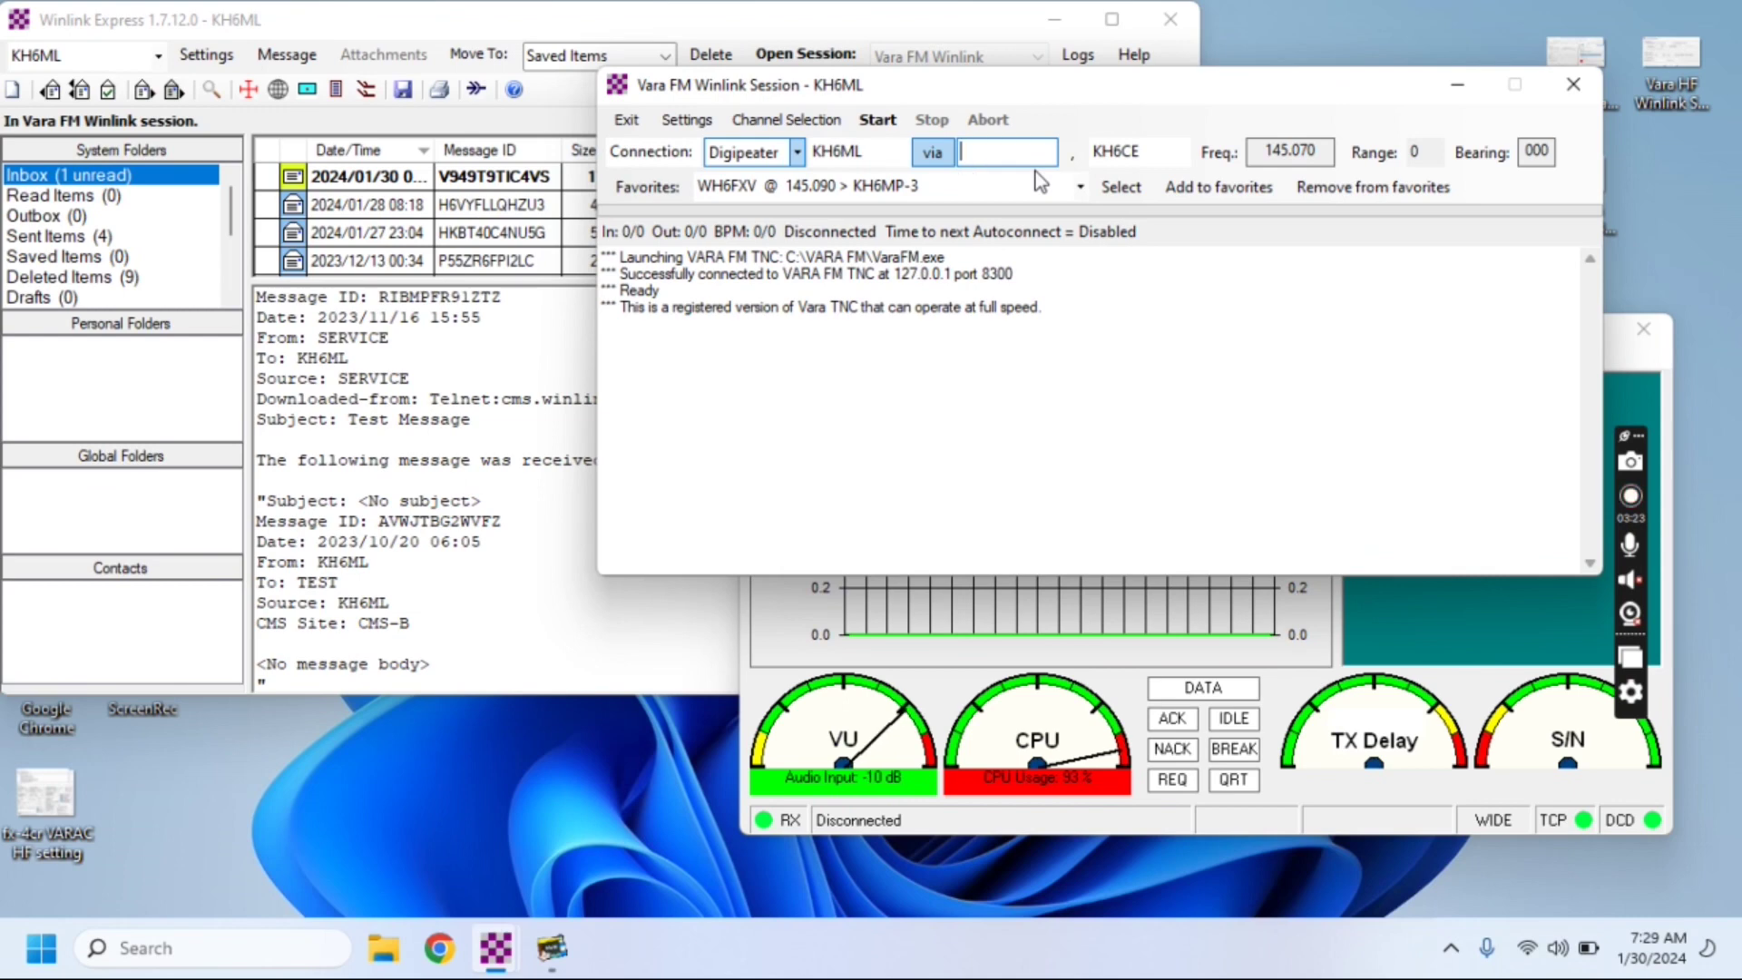
left_click(1179, 159)
key("BackSpace")
key("BackSpace")
key("BackSpace")
key("BackSpace")
key("BackSpace")
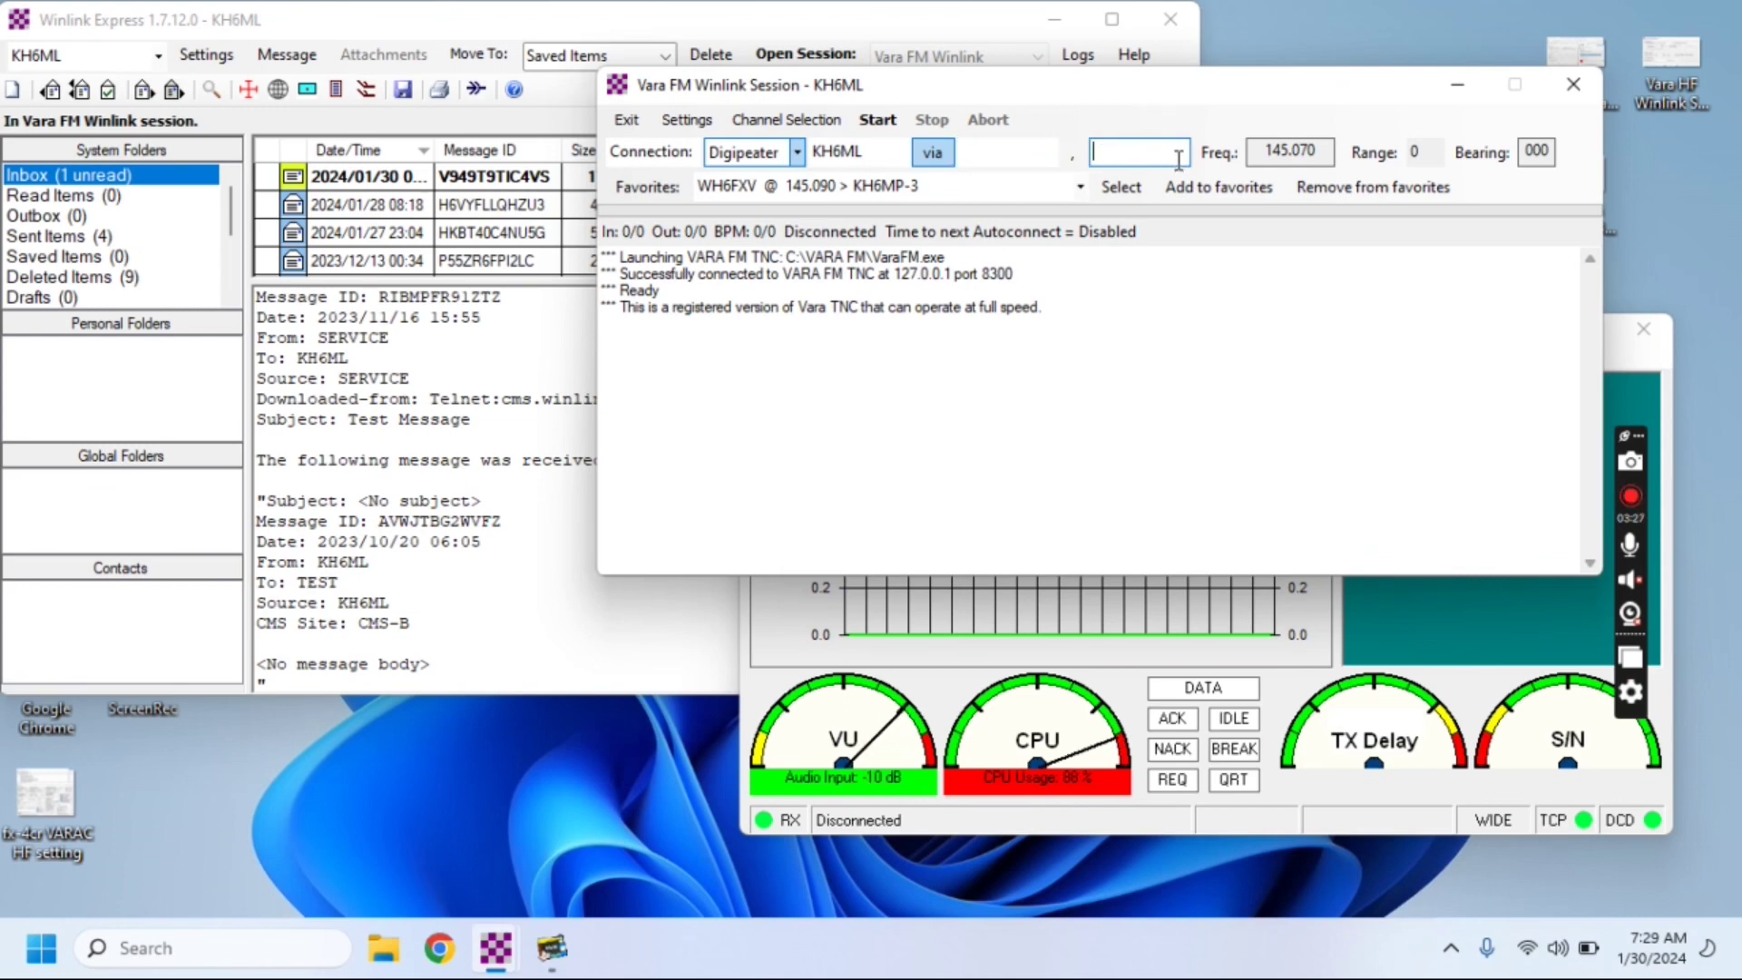
left_click(796, 154)
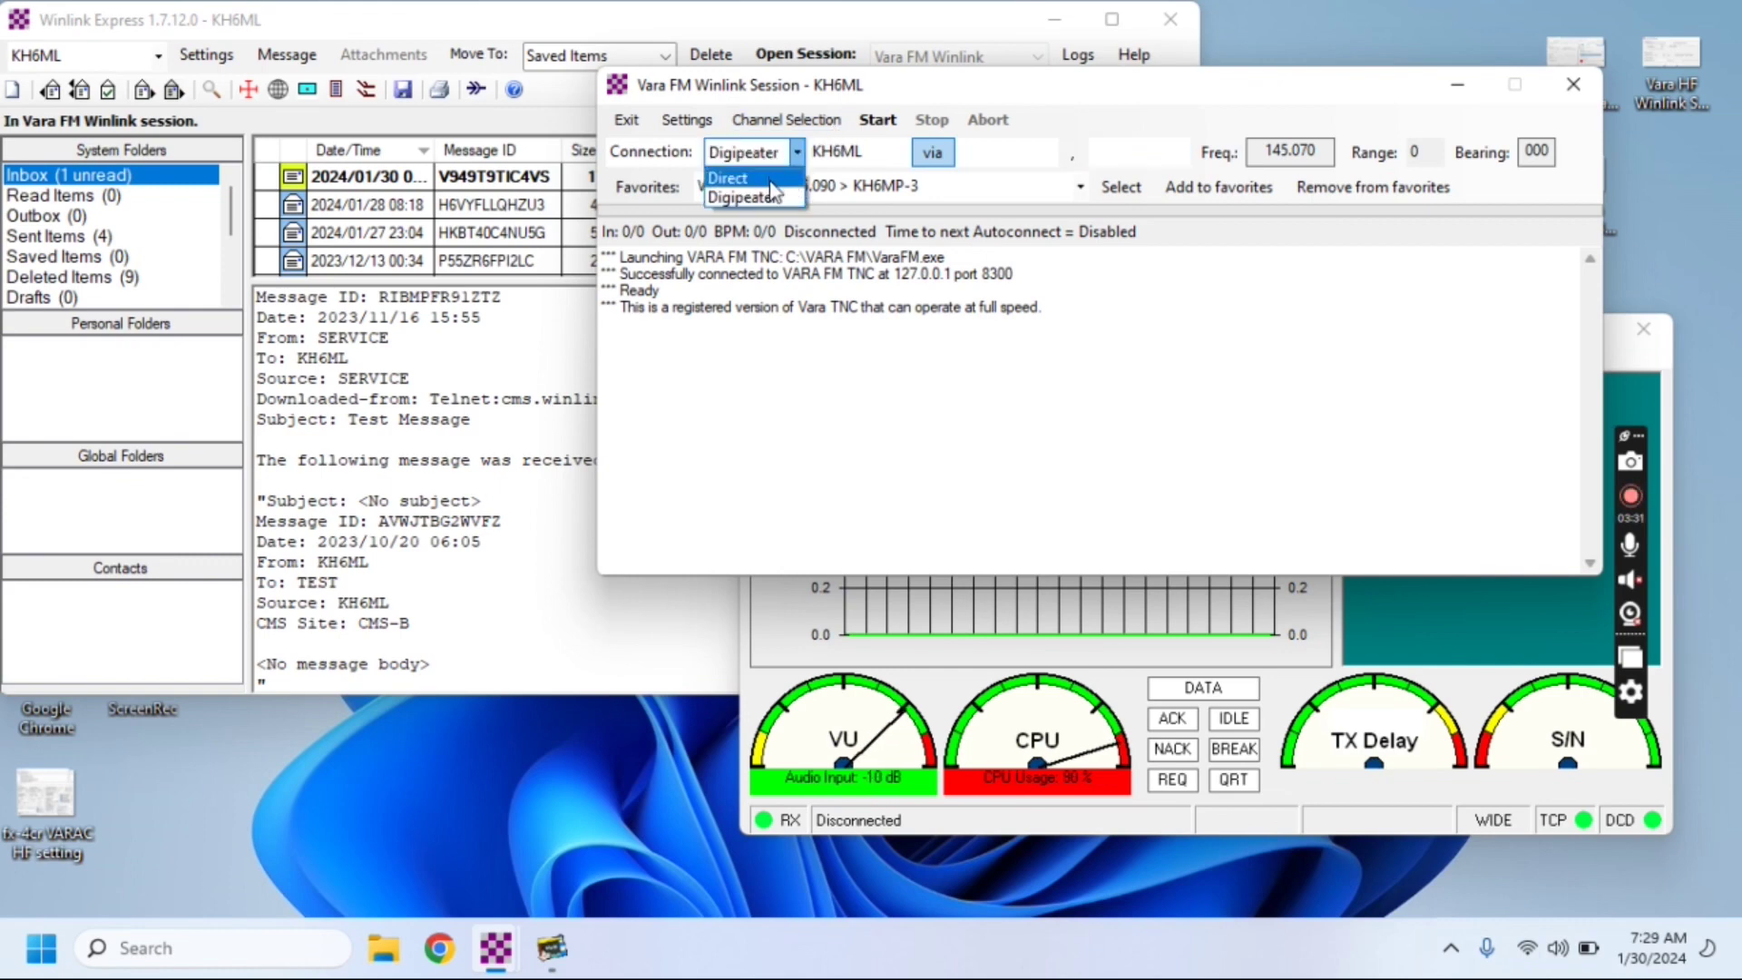
left_click(736, 178)
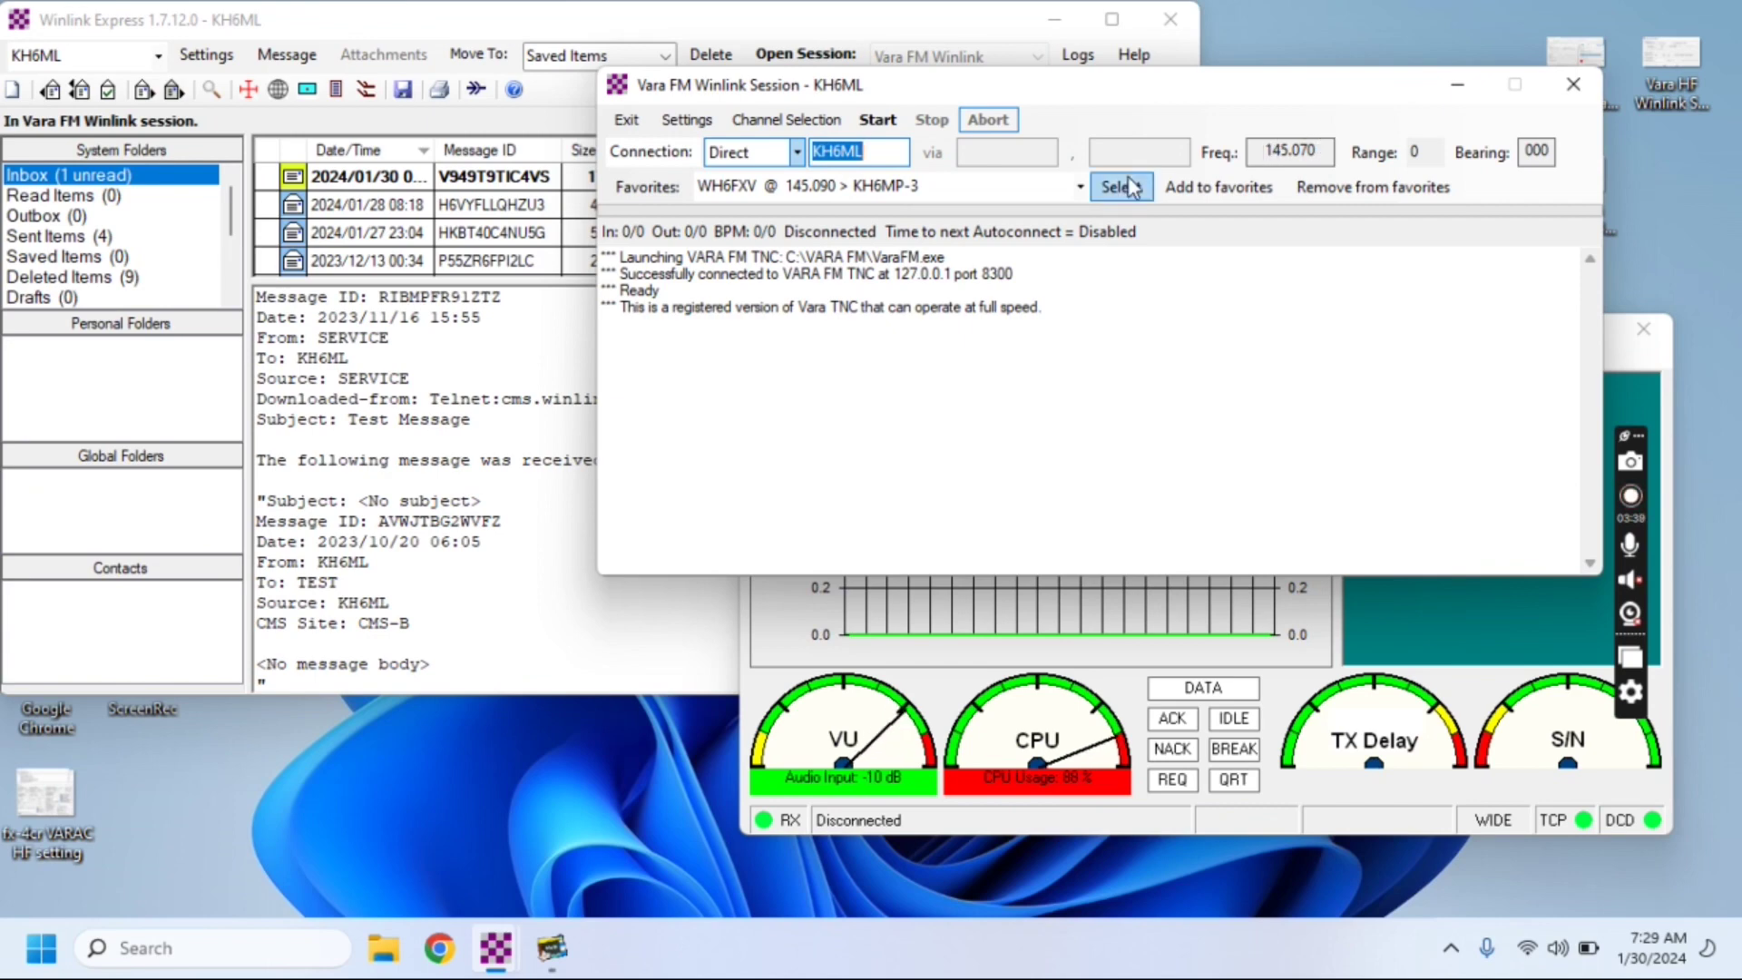
Start the Vara FM connection to the gateway and watch the VARA FM meters
left_click(877, 120)
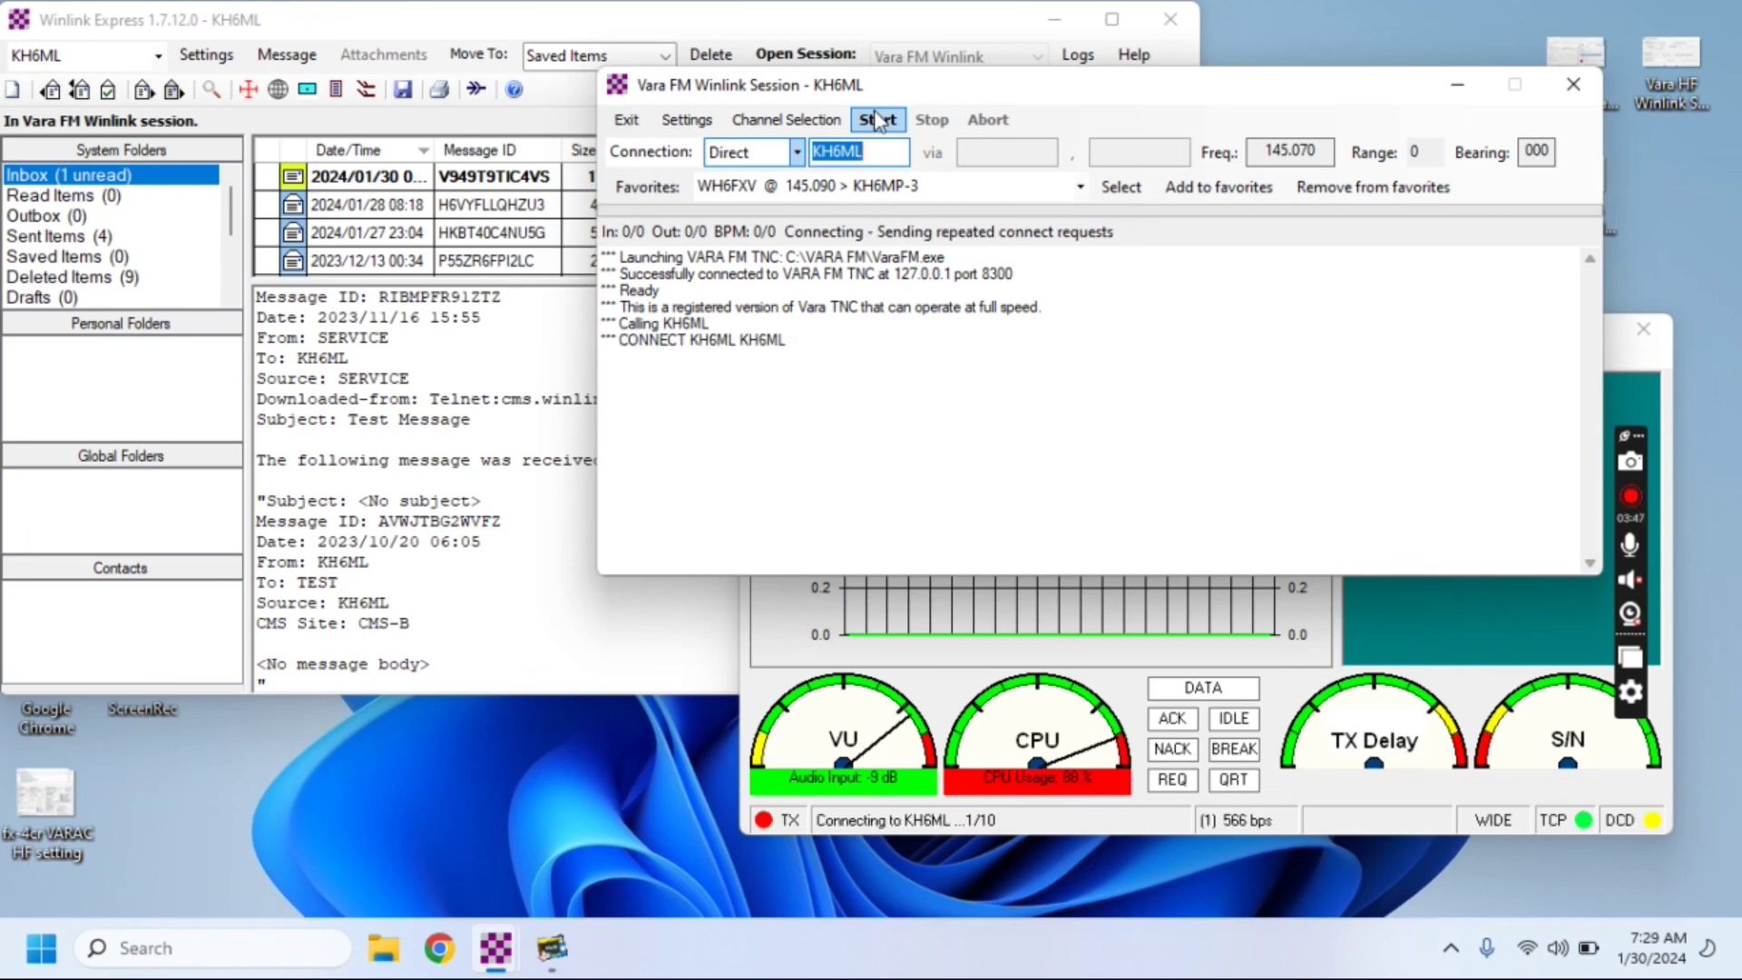
left_click(811, 633)
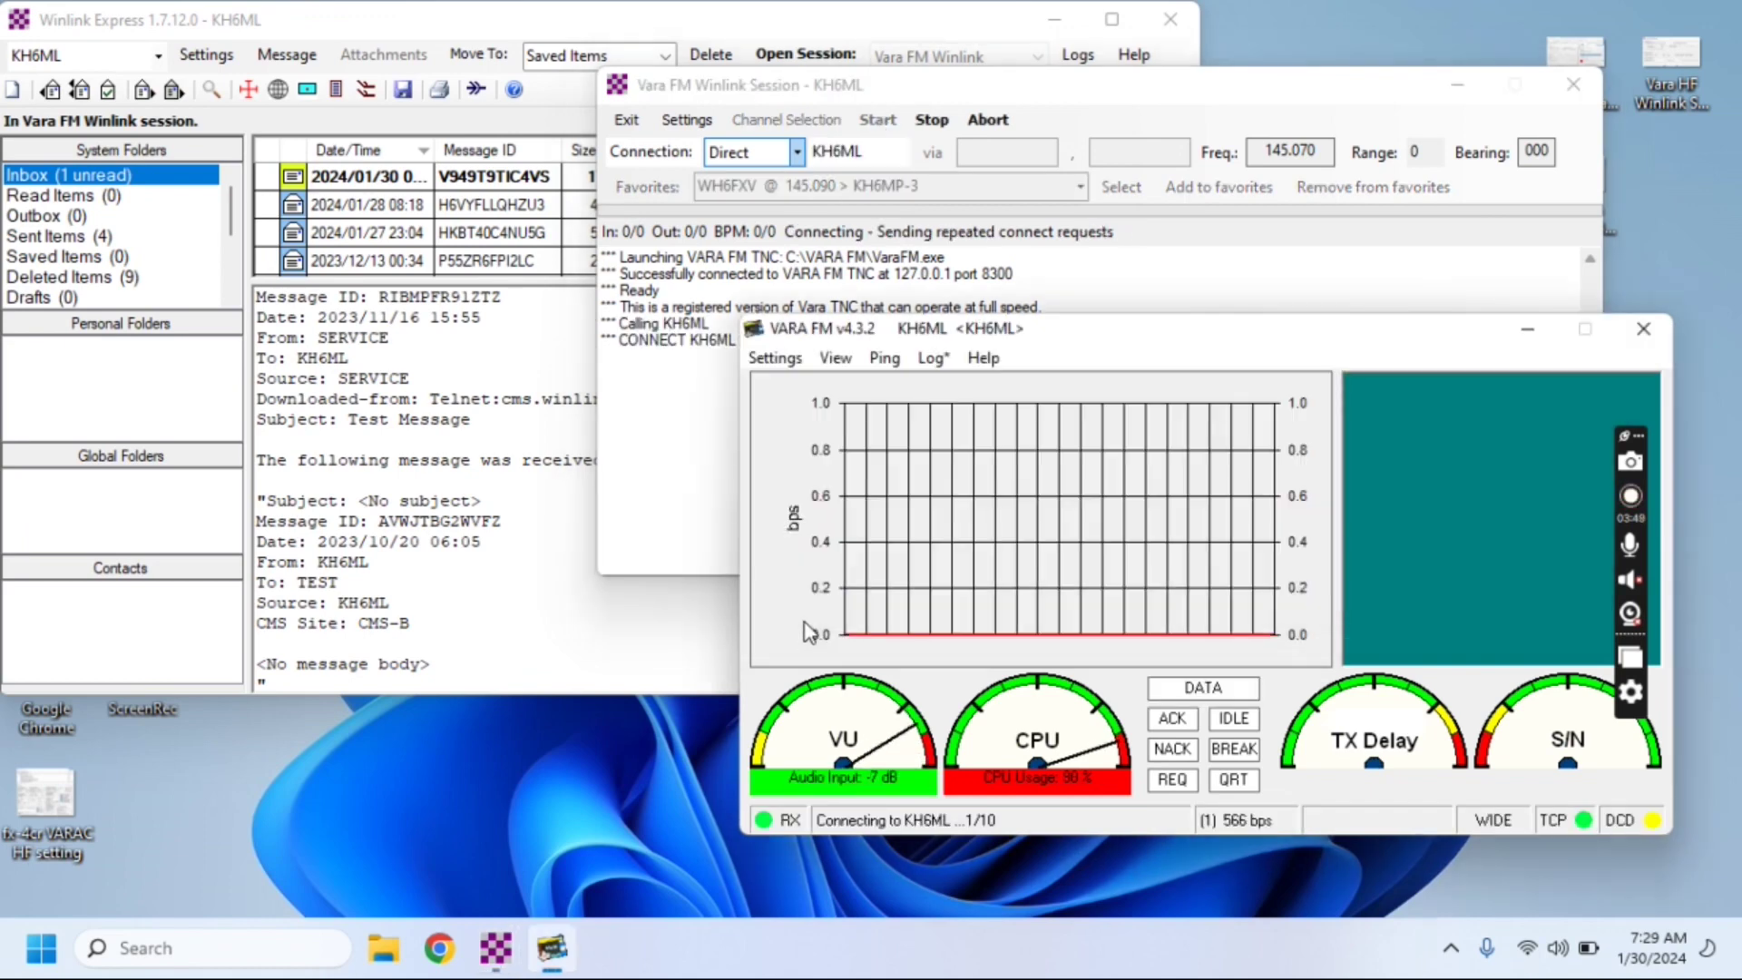